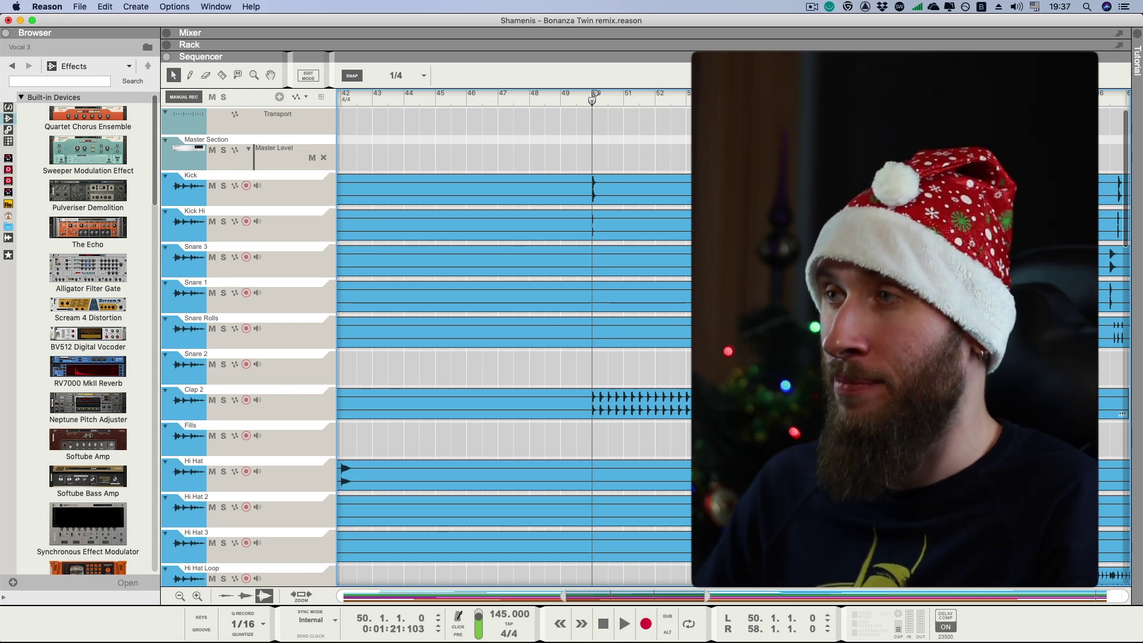
Loop playback of bars 50 to 58 and solo the Clap 2 channel in the mixer.
key("space")
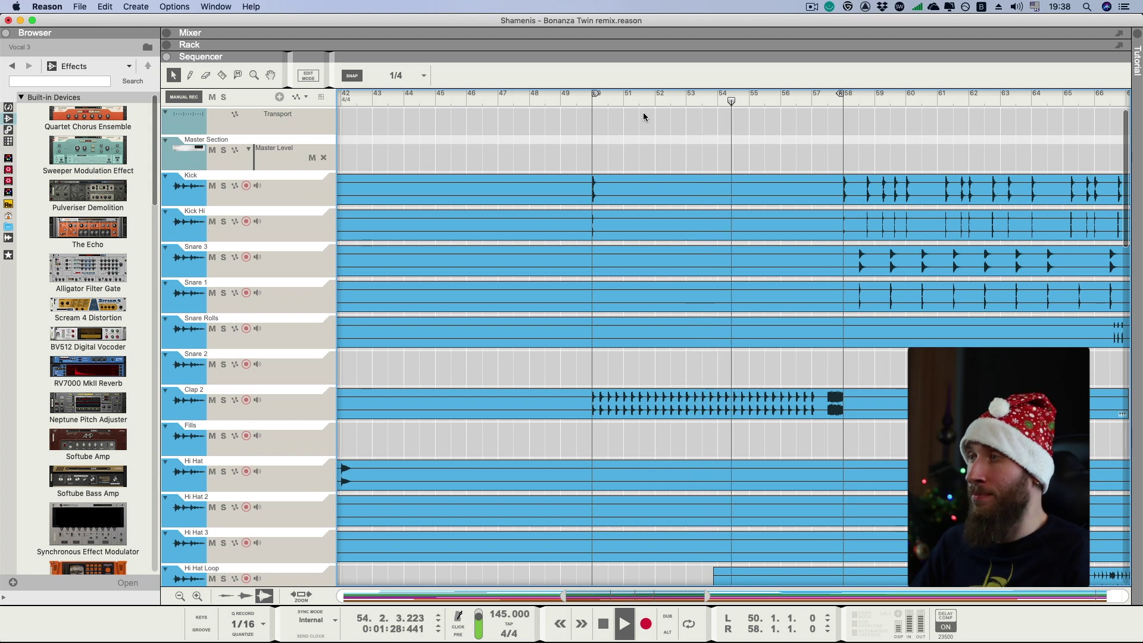
left_click(696, 623)
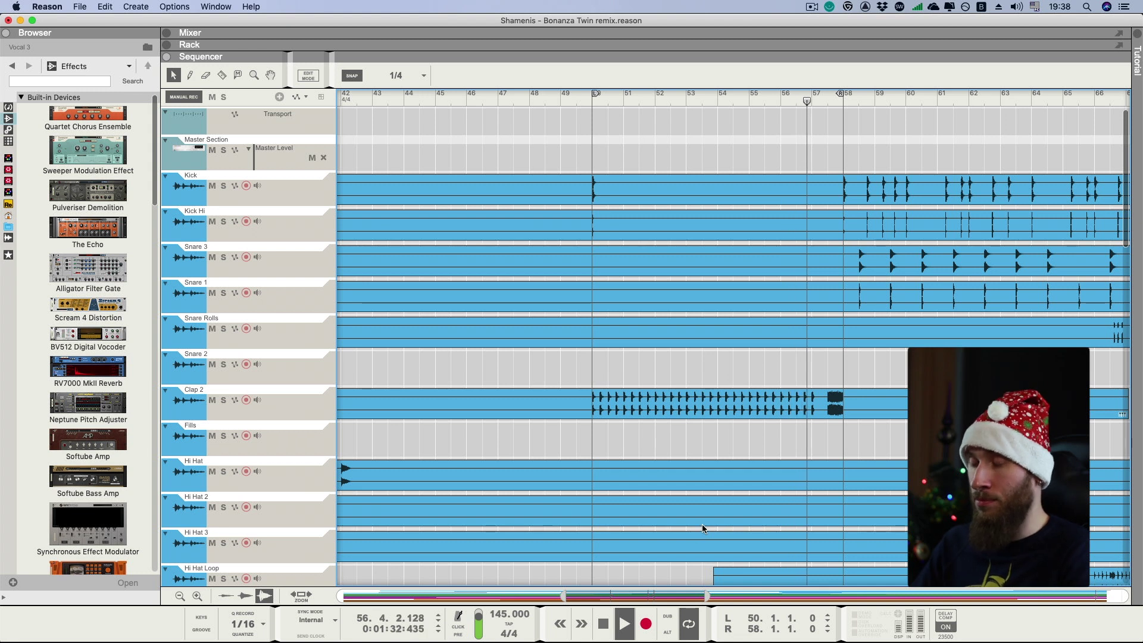
key("F5")
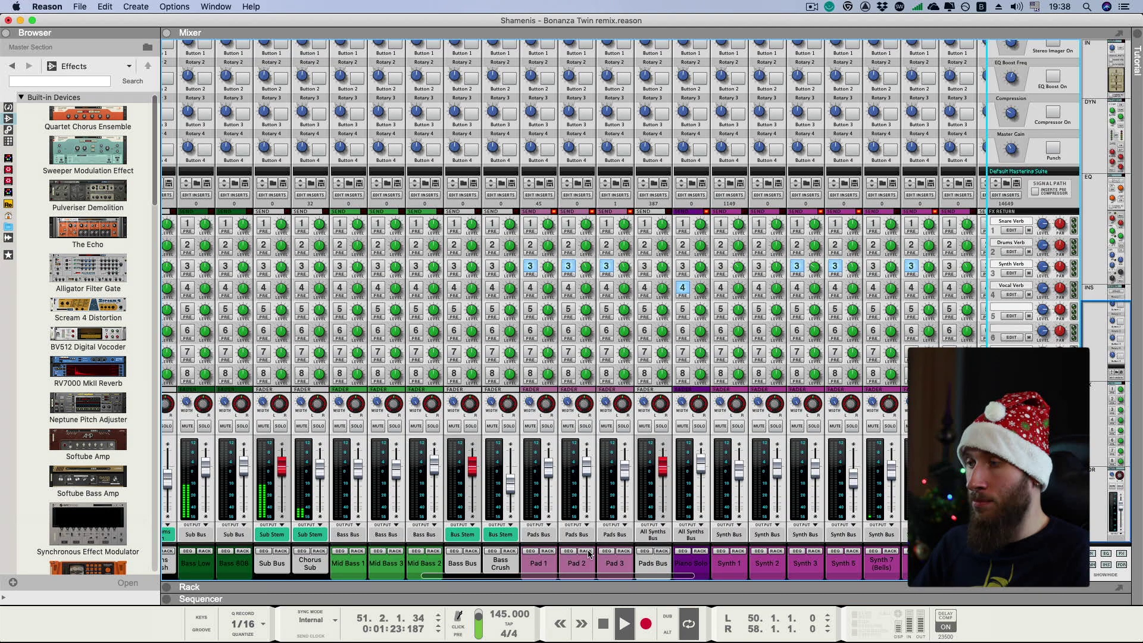
left_click_drag(578, 576, 300, 578)
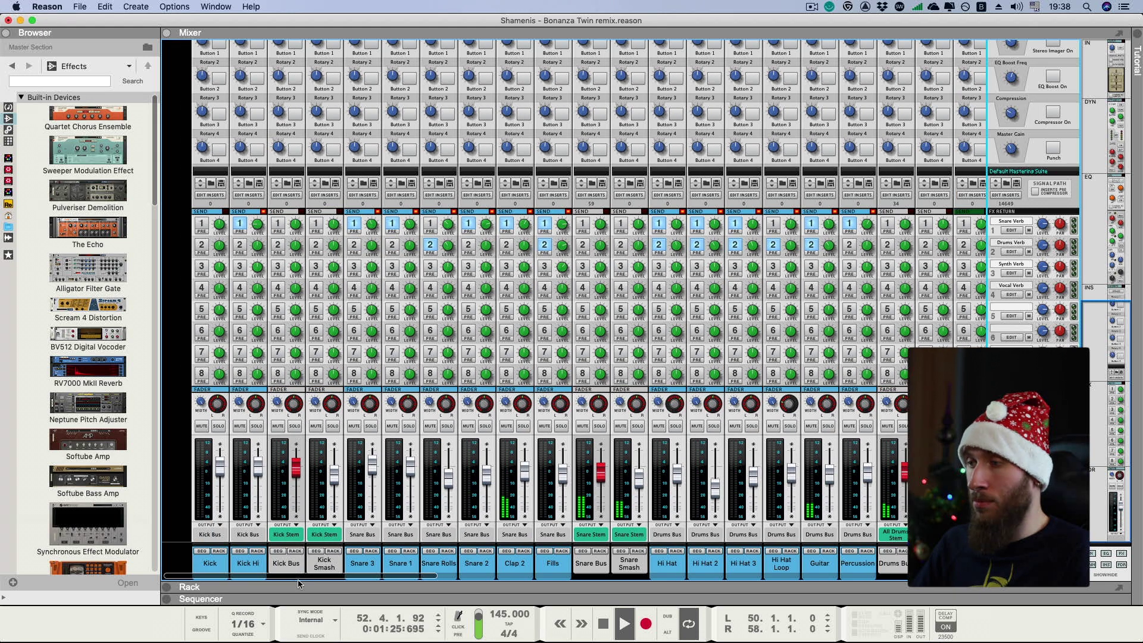
left_click(526, 427)
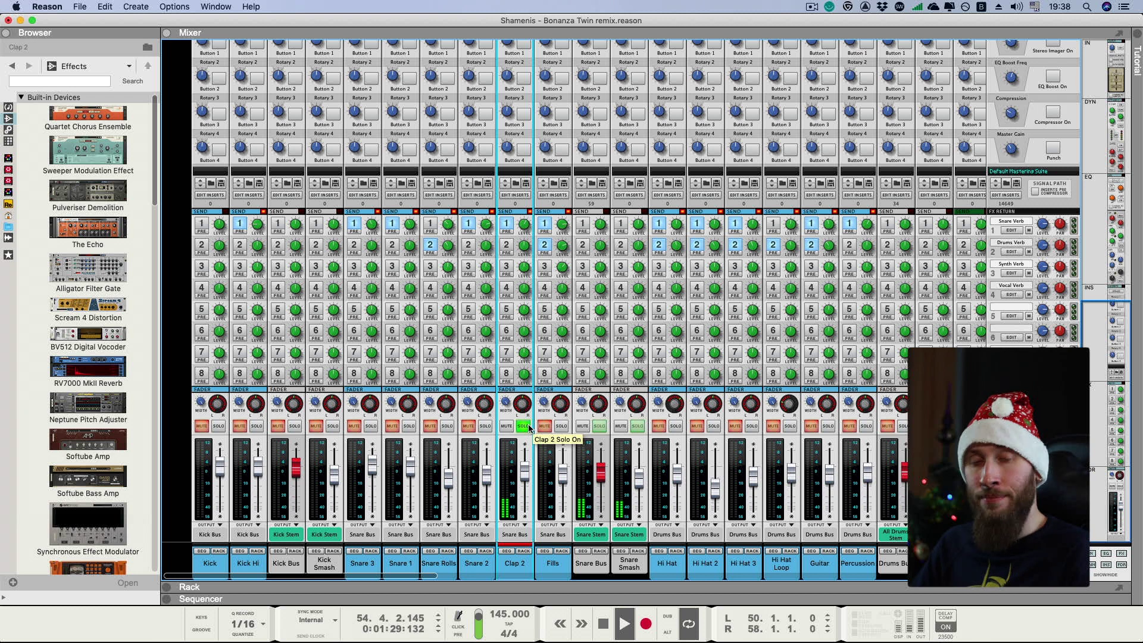
Mute and unmute the Snare Verb return during playback to compare the clap with and without reverb.
left_click(1030, 231)
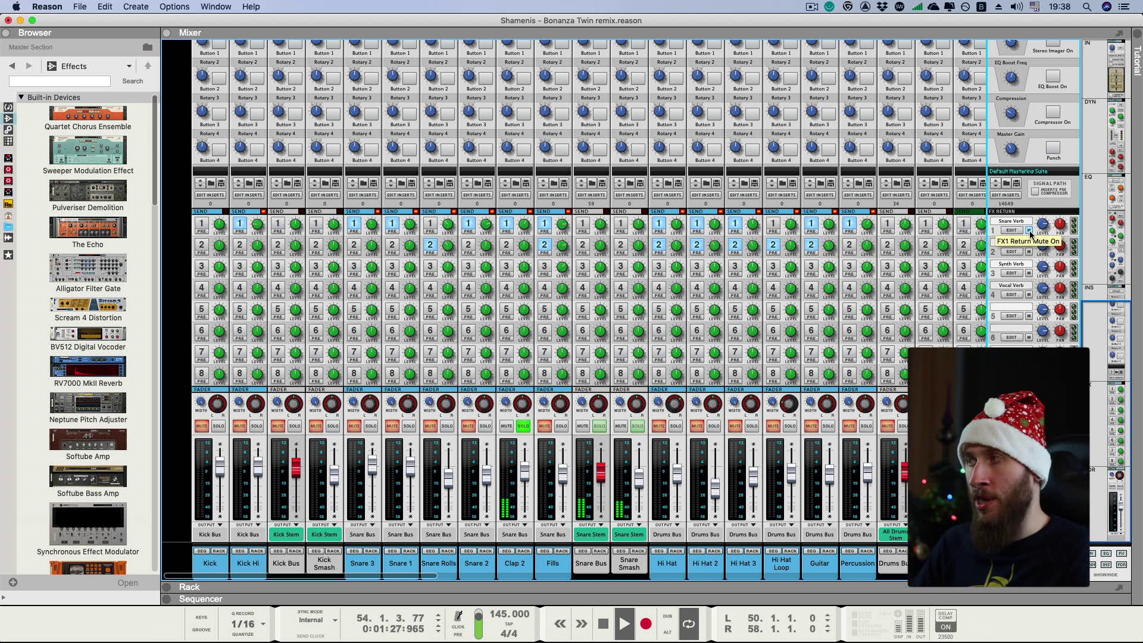
left_click(1030, 231)
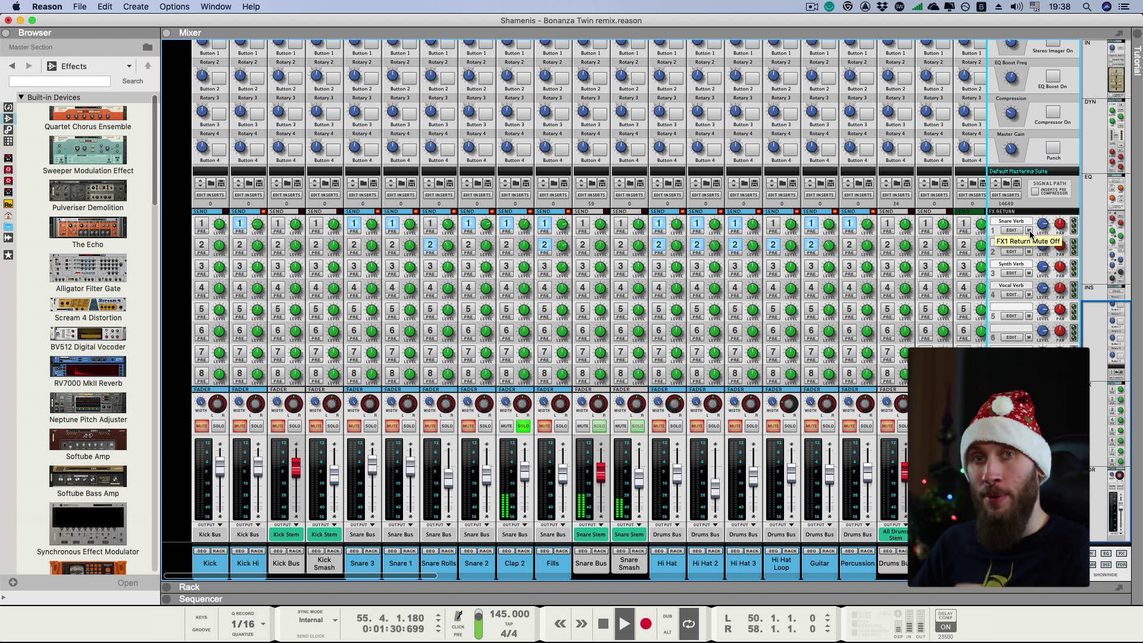
left_click(1030, 231)
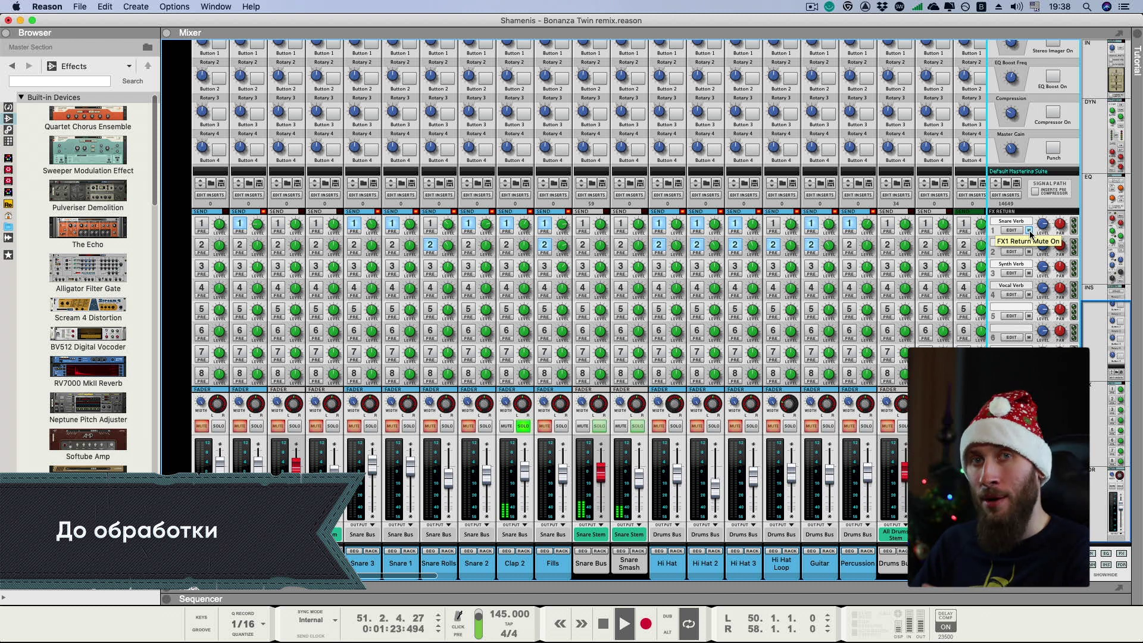
left_click(1029, 231)
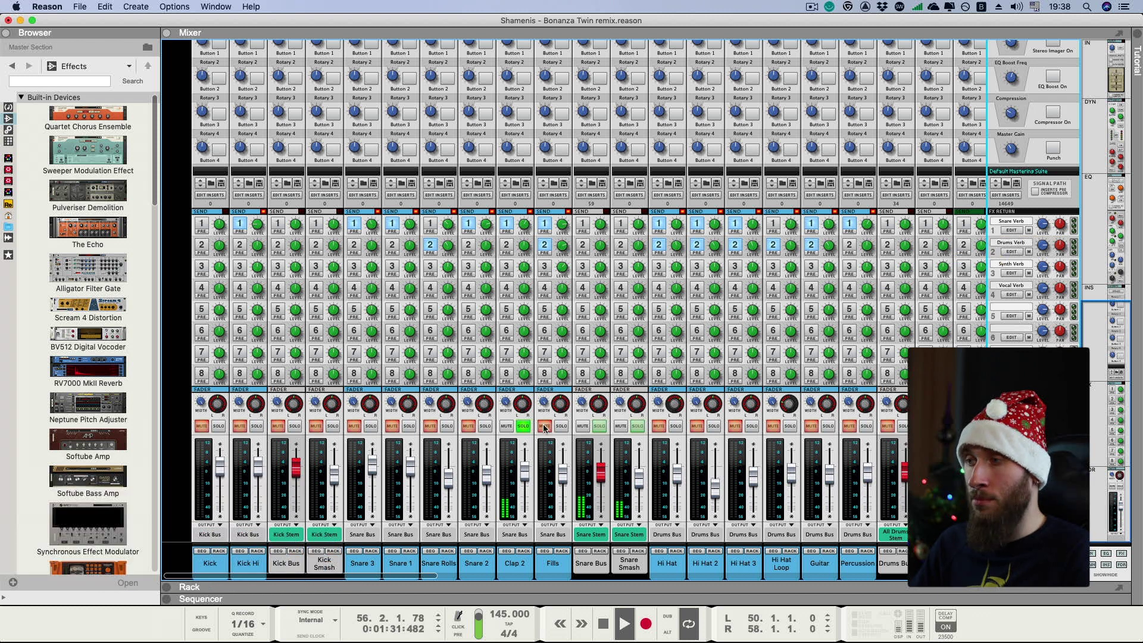
Start playback from bar 66.3 and move the mixer solo from Clap 2 to the Snare Rolls channel.
key("space")
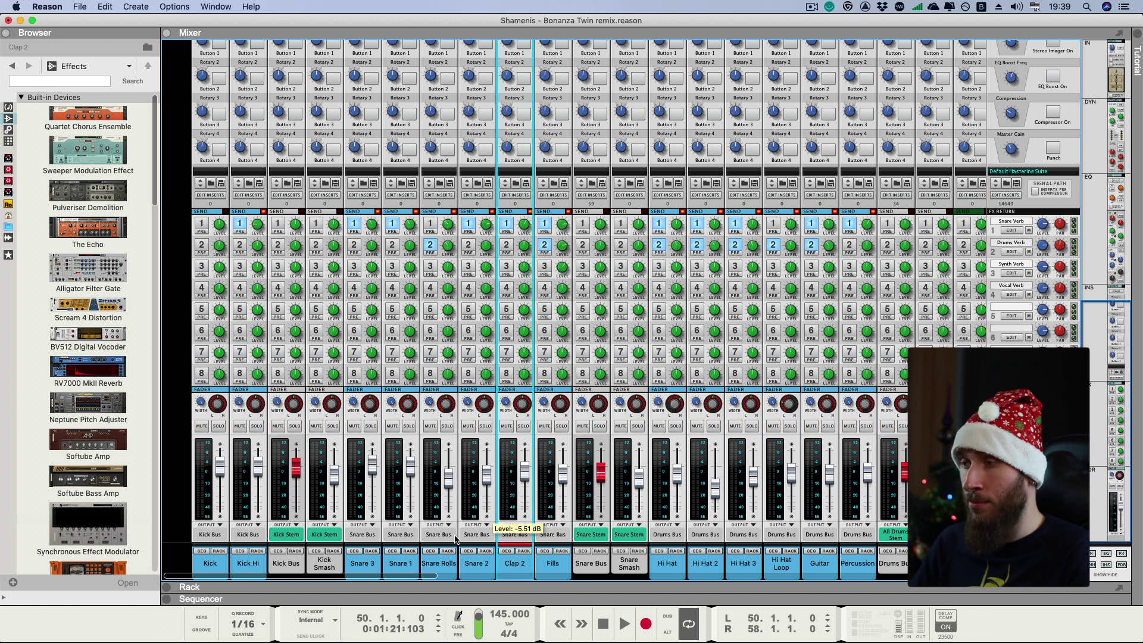
key("F7")
left_click(569, 100)
key("space")
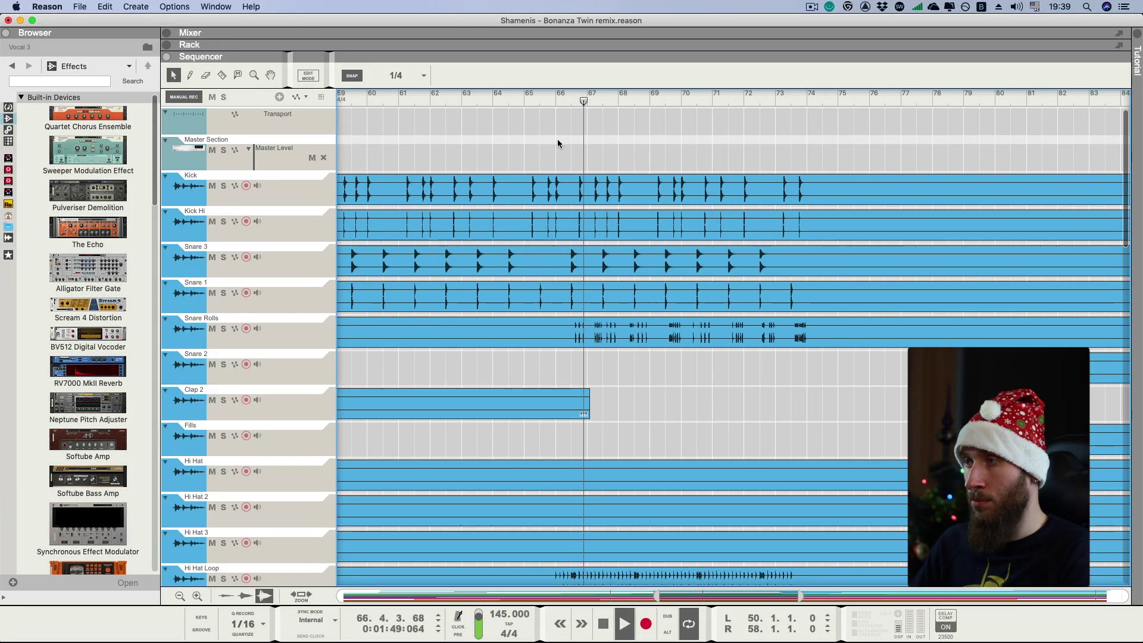
key("F5")
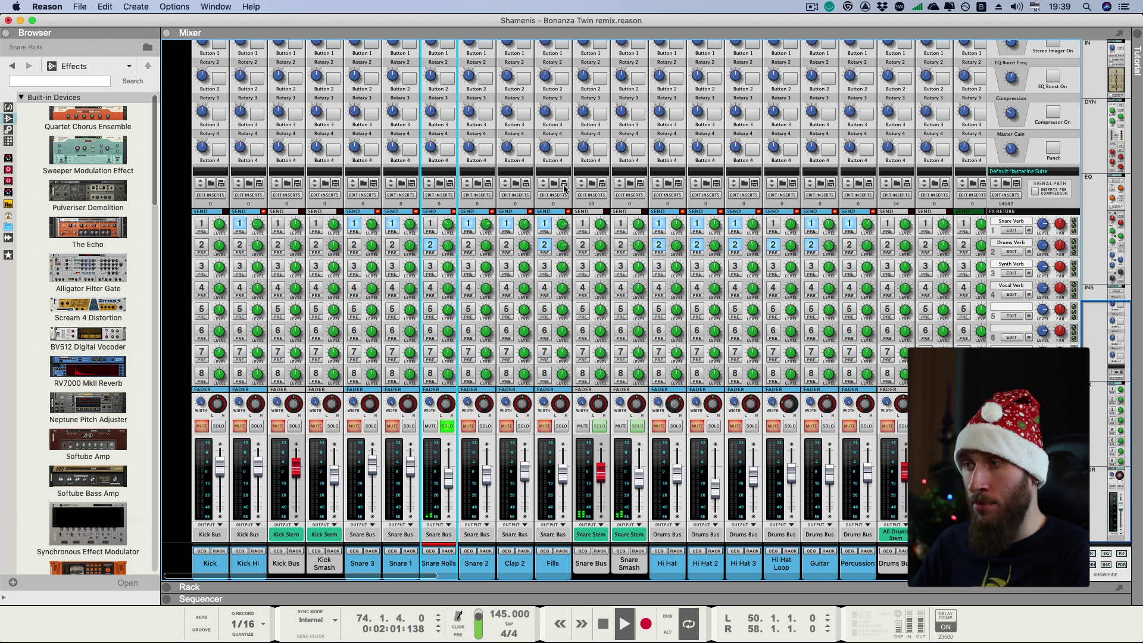
Audition the snare rolls with the Drums Verb return muted and with it unmuted to compare the reverb.
key("space")
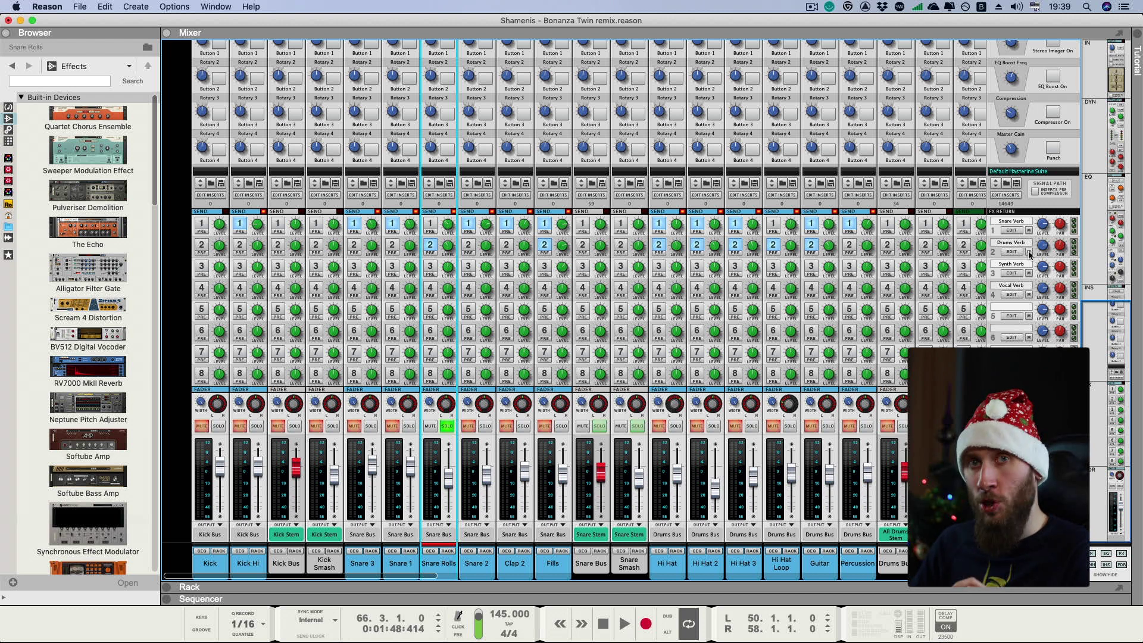
left_click(1030, 253)
key("space")
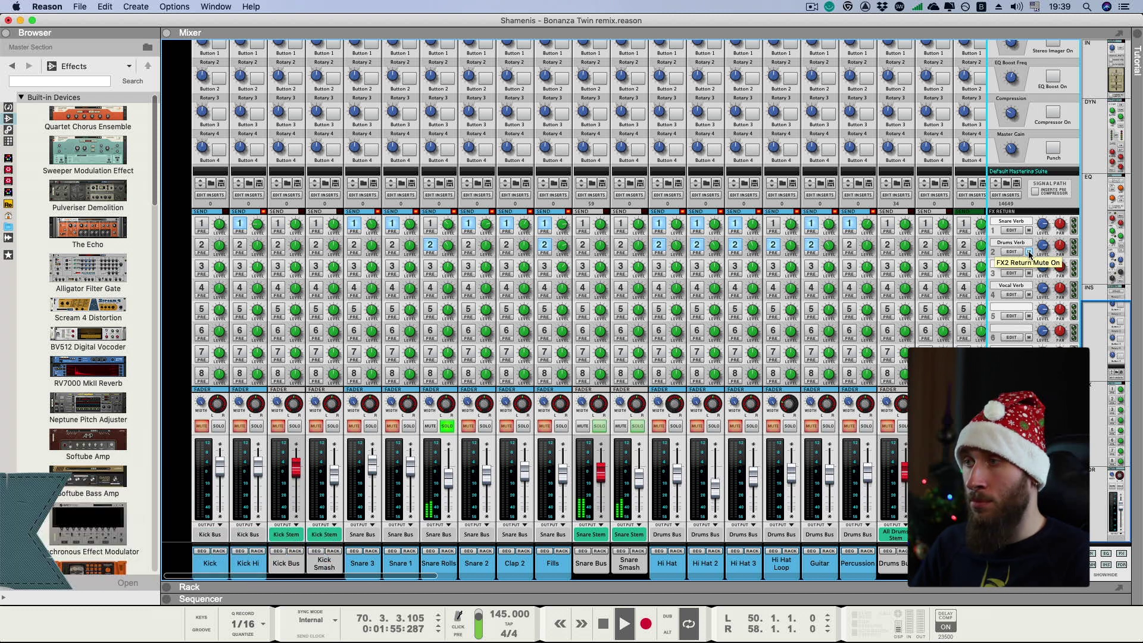
key("space")
left_click(1030, 253)
key("space")
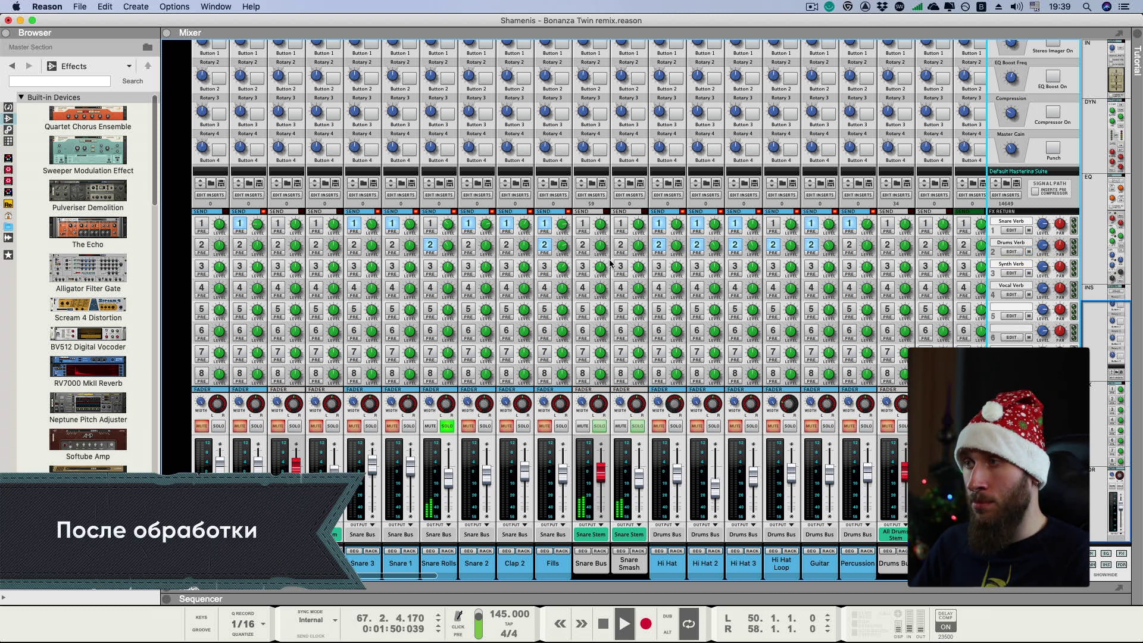
Set the Snare Rolls channel's FX2 send level to -1.61 dB and play the snare rolls.
left_click_drag(451, 248, 451, 241)
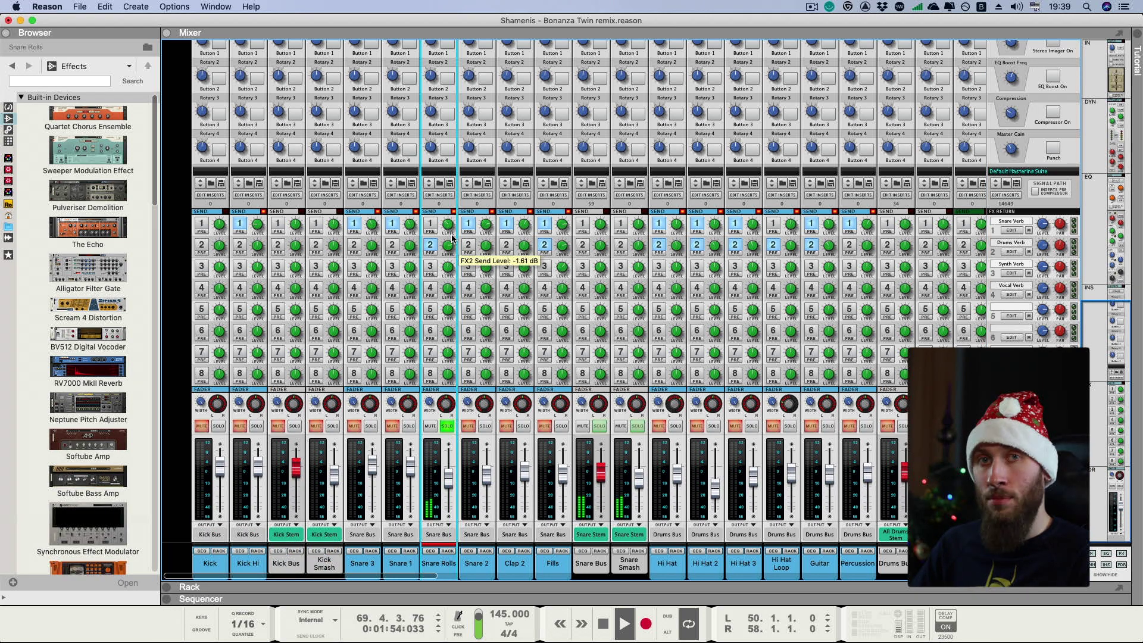
key("space")
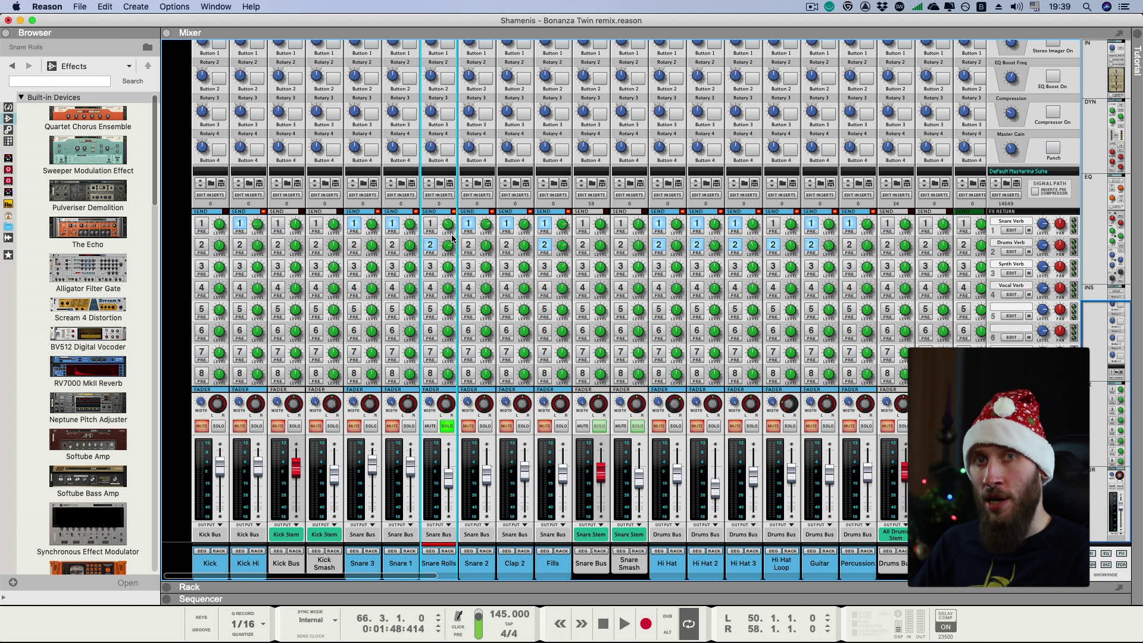
key("space")
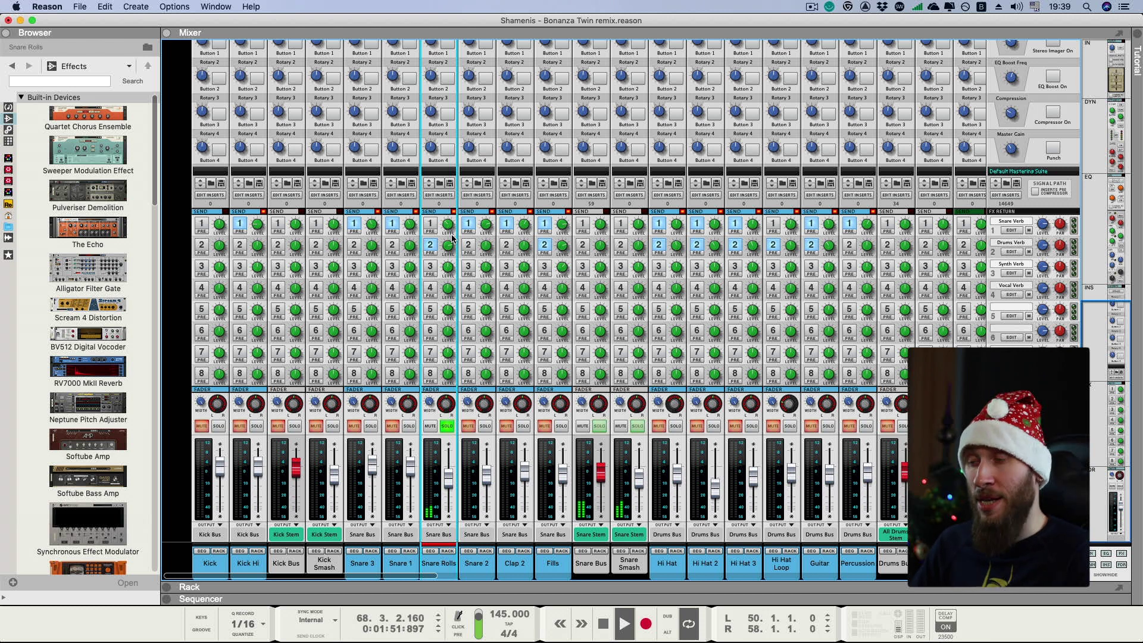
mouse_move(451, 245)
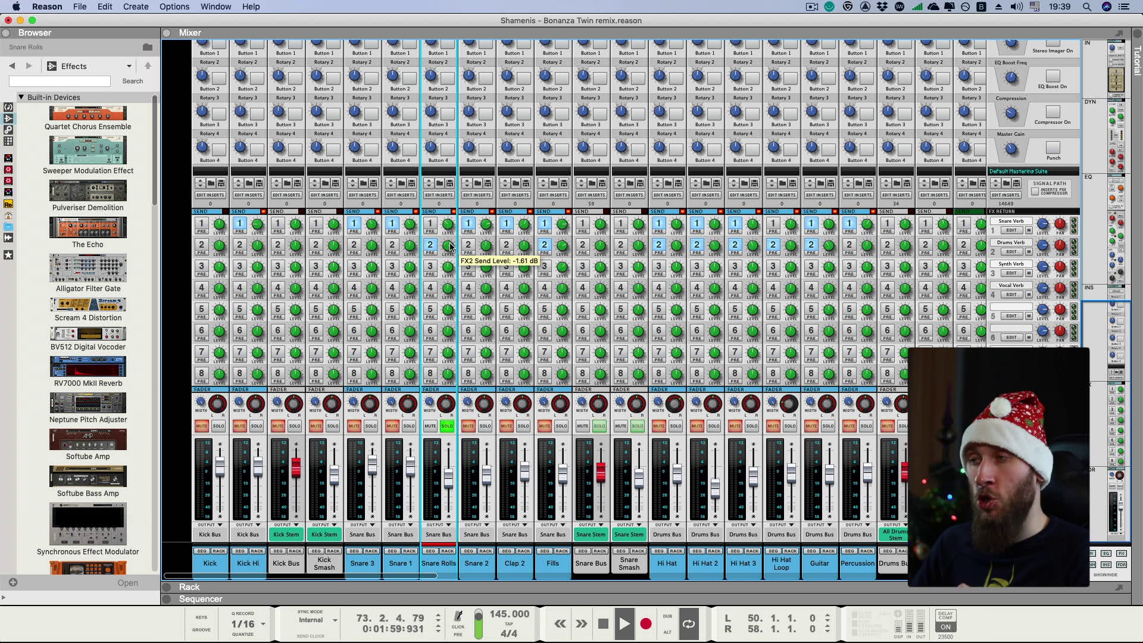
Lower the Snare Rolls channel's FX2 send level to -22.61 dB, play it back, and nudge the level up.
key("space")
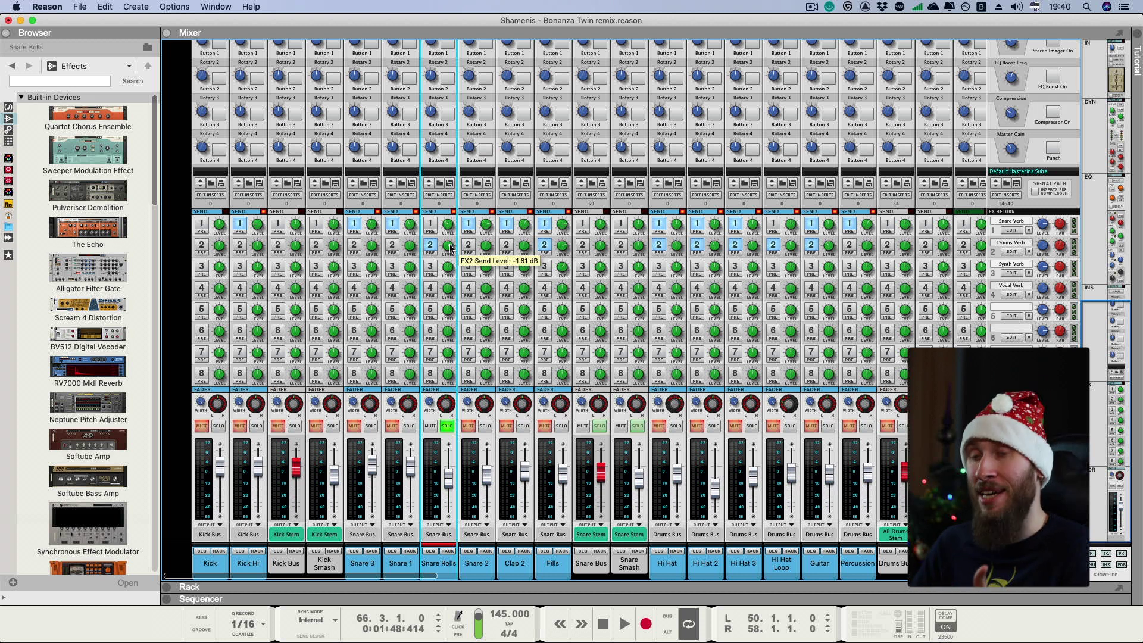
scroll(450, 247, "down", 8)
key("space")
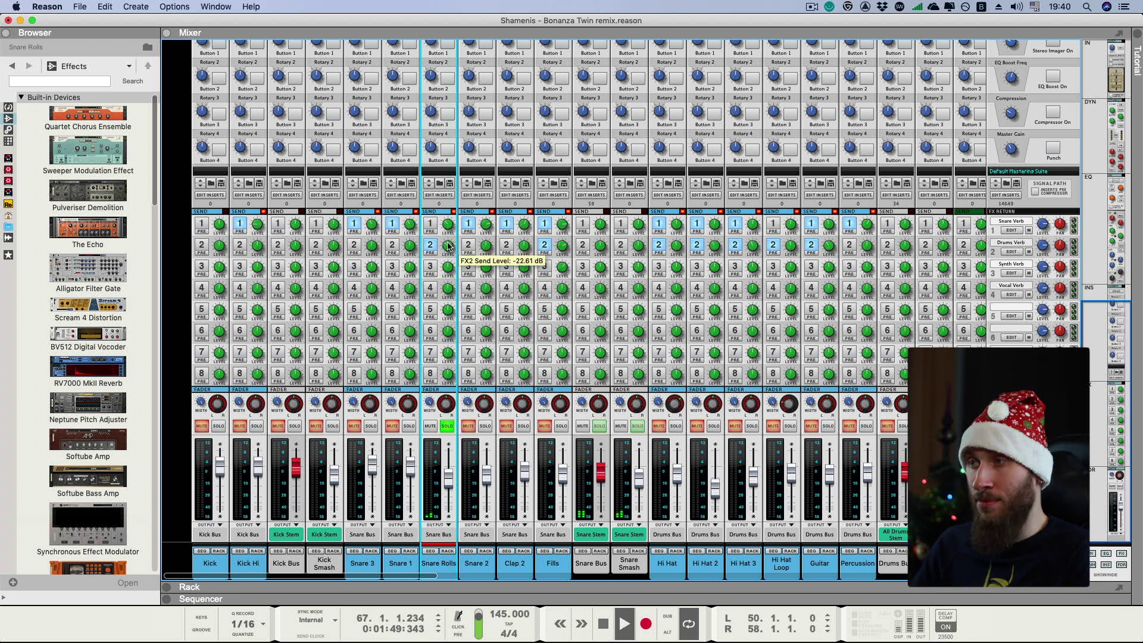
scroll(450, 245, "up", 1)
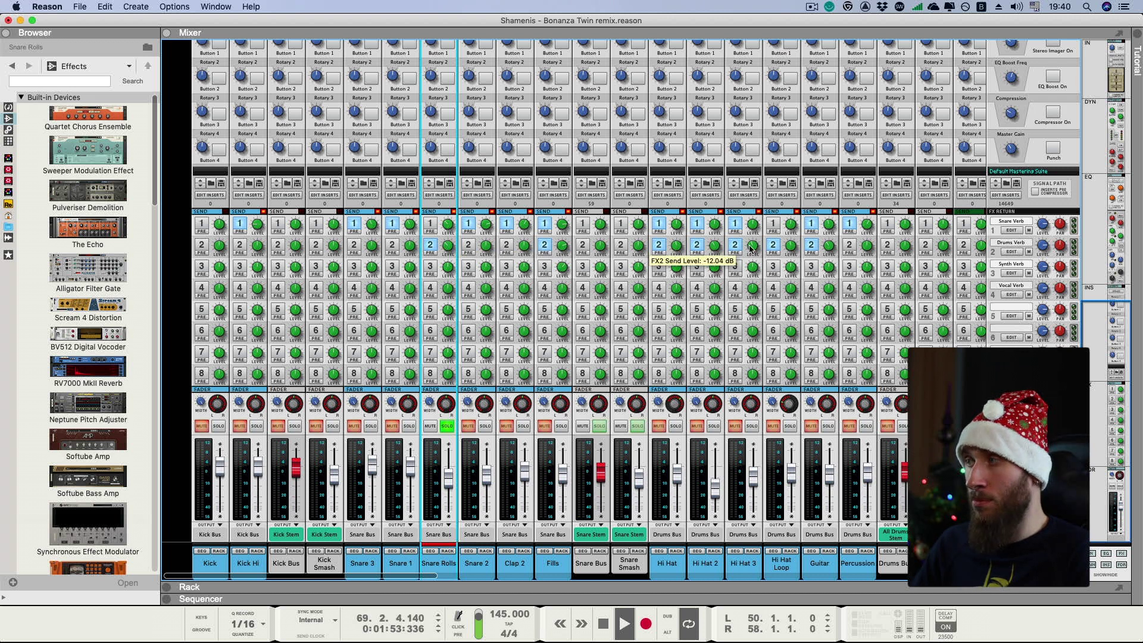
Listen to the snare rolls with the Drums Verb return muted, then turn off the Snare Rolls solo.
left_click(1029, 254)
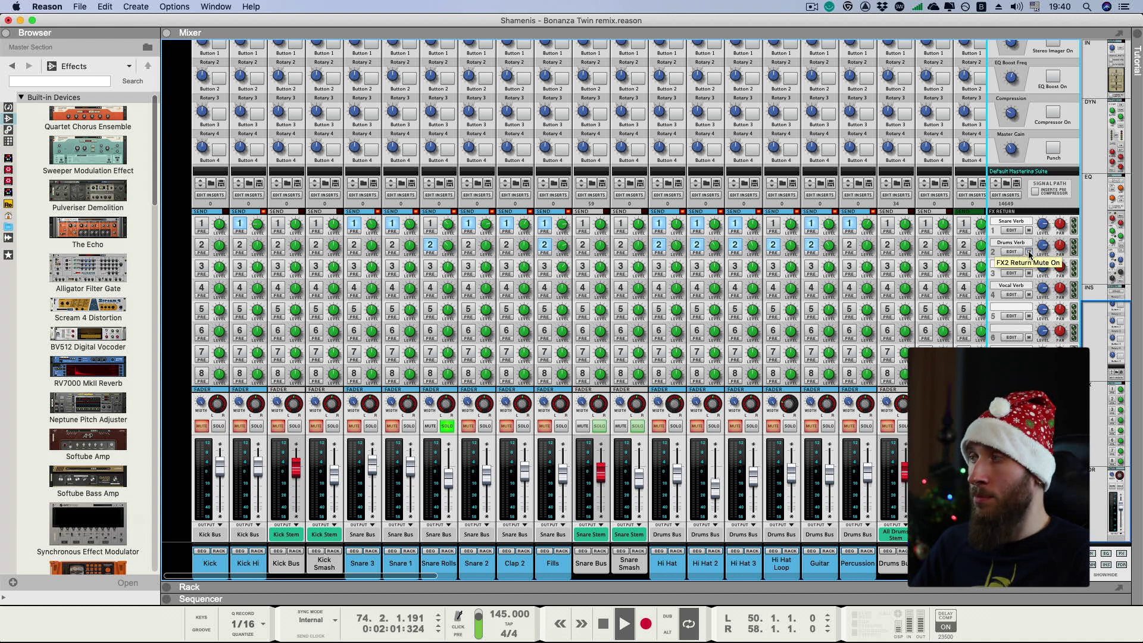
key("space")
left_click(447, 425)
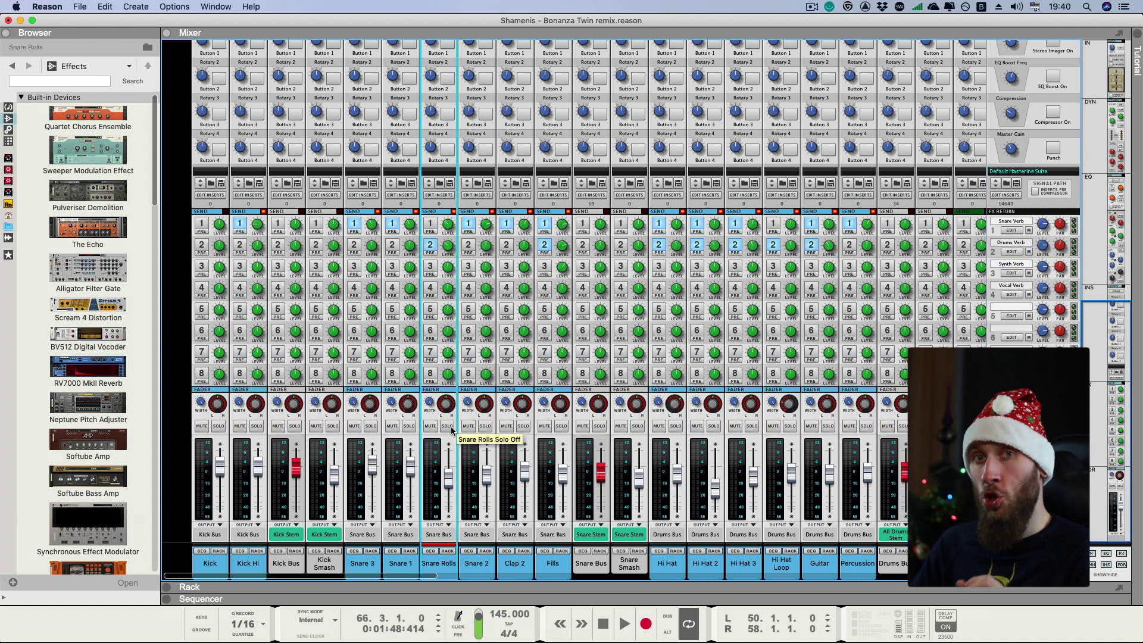
Play the song from bar 14, where the Pad 1 part starts again, and solo the Pad 1 mixer channel.
left_click(477, 575)
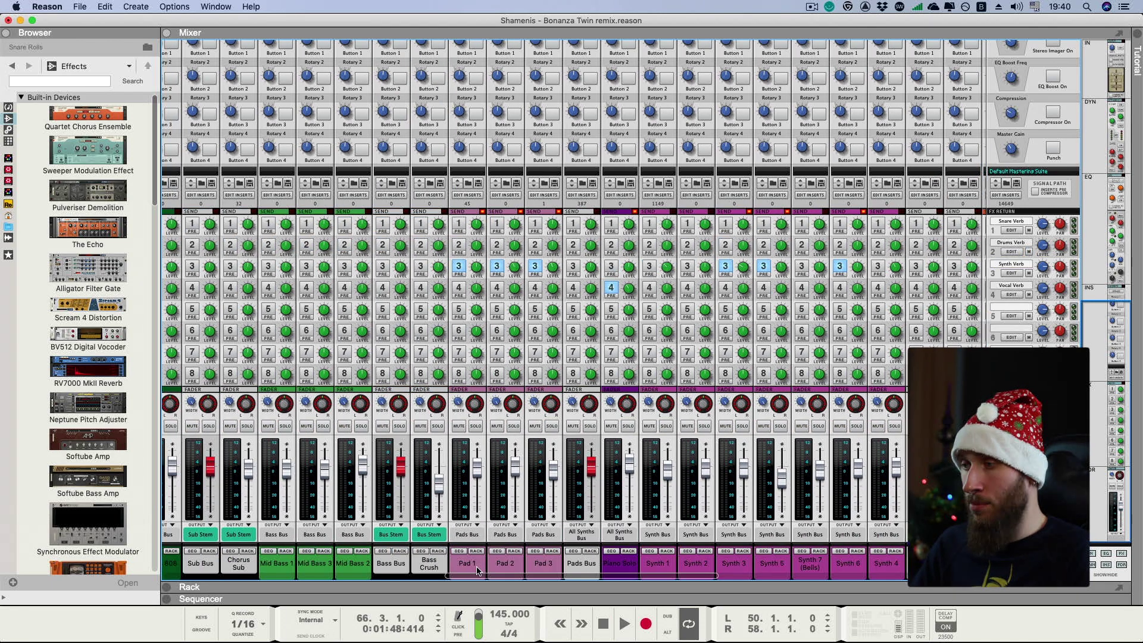
key("F7")
scroll(520, 466, "left", 10)
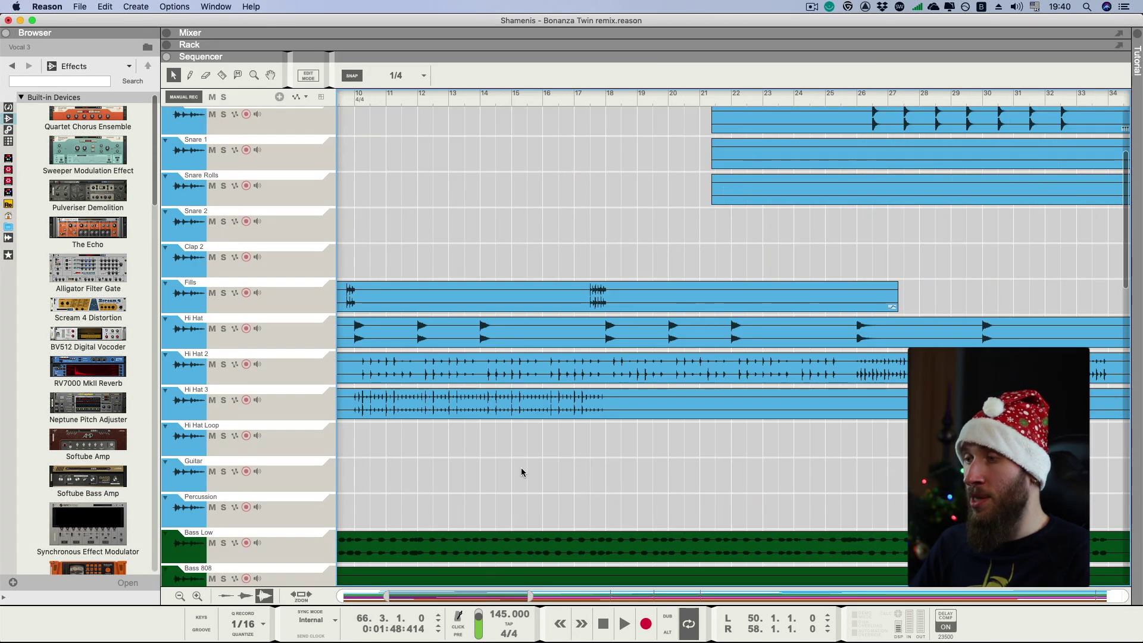
scroll(512, 504, "left", 2)
scroll(524, 487, "down", 4)
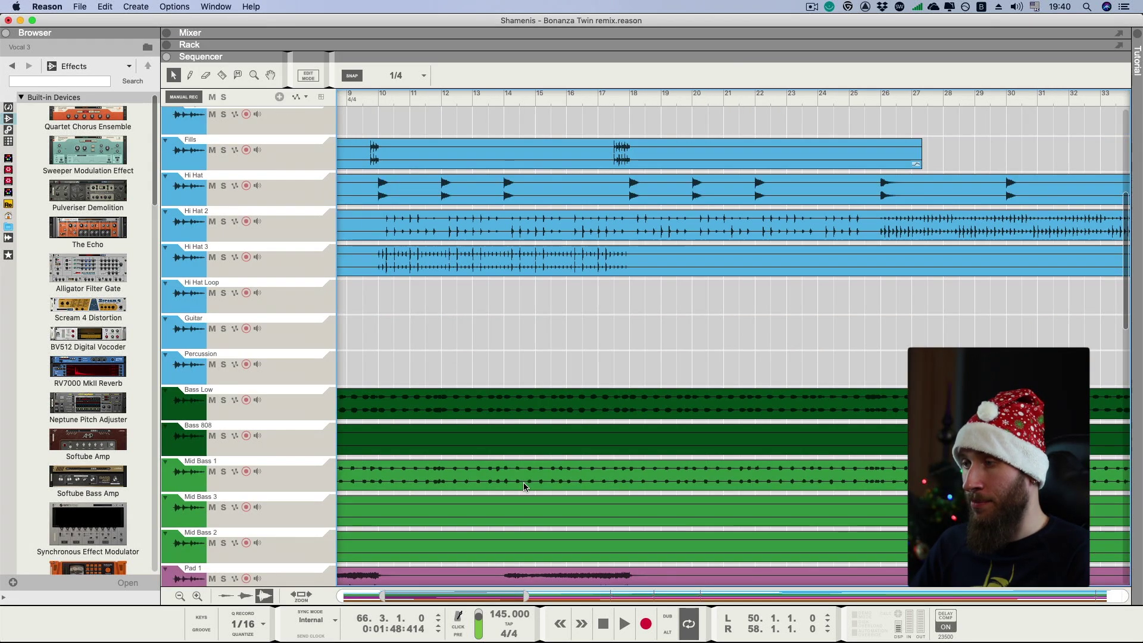
scroll(524, 488, "down", 3)
scroll(524, 487, "left", 15)
left_click(716, 98)
key("space")
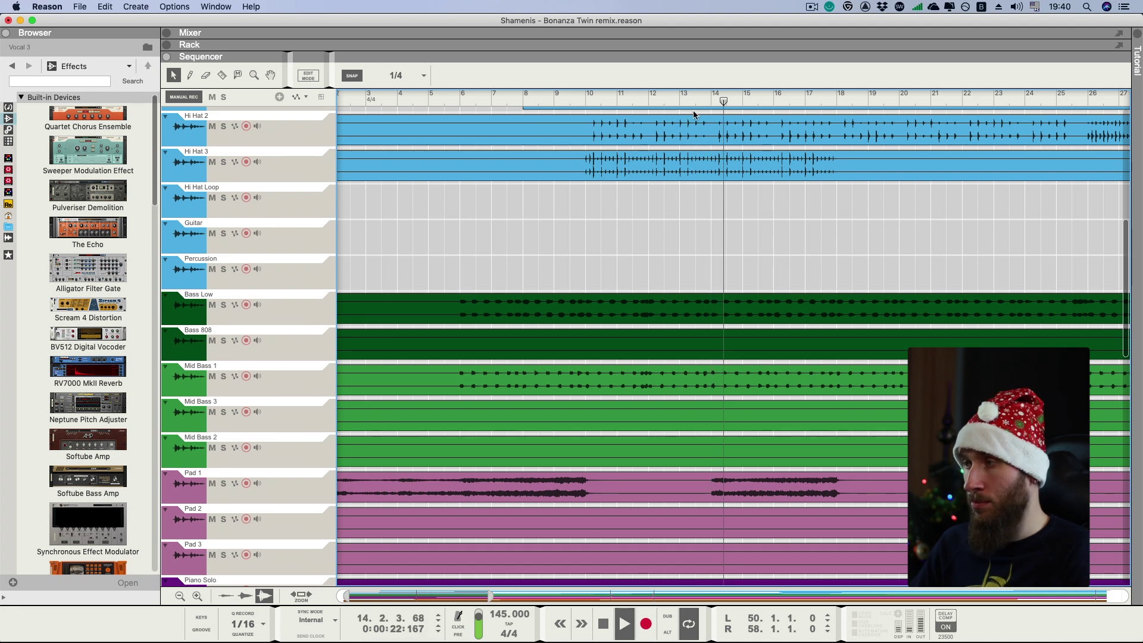
key("F5")
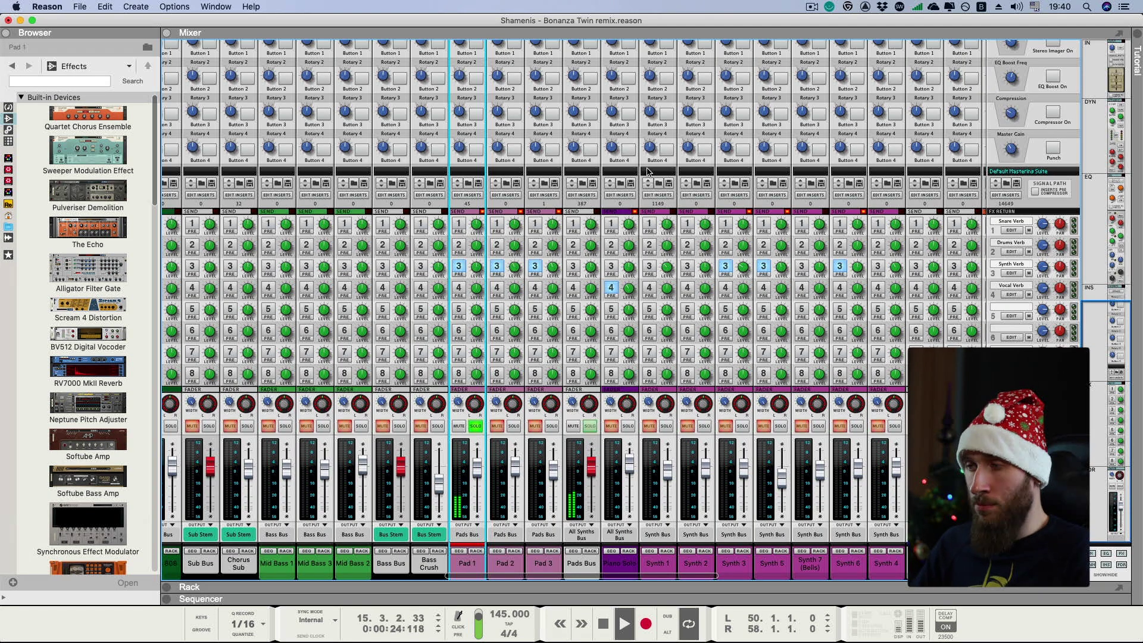
Toggle the Synth Verb return's mute between playbacks from bar 14 to compare Pad 1 with and without reverb.
key("space")
left_click(1030, 273)
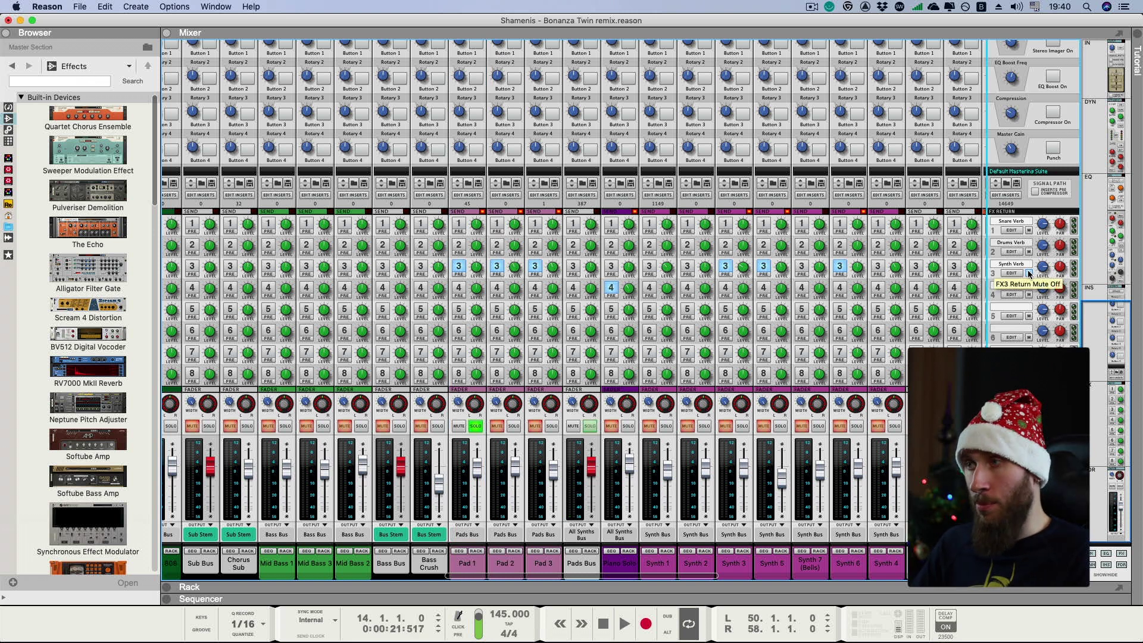
key("space")
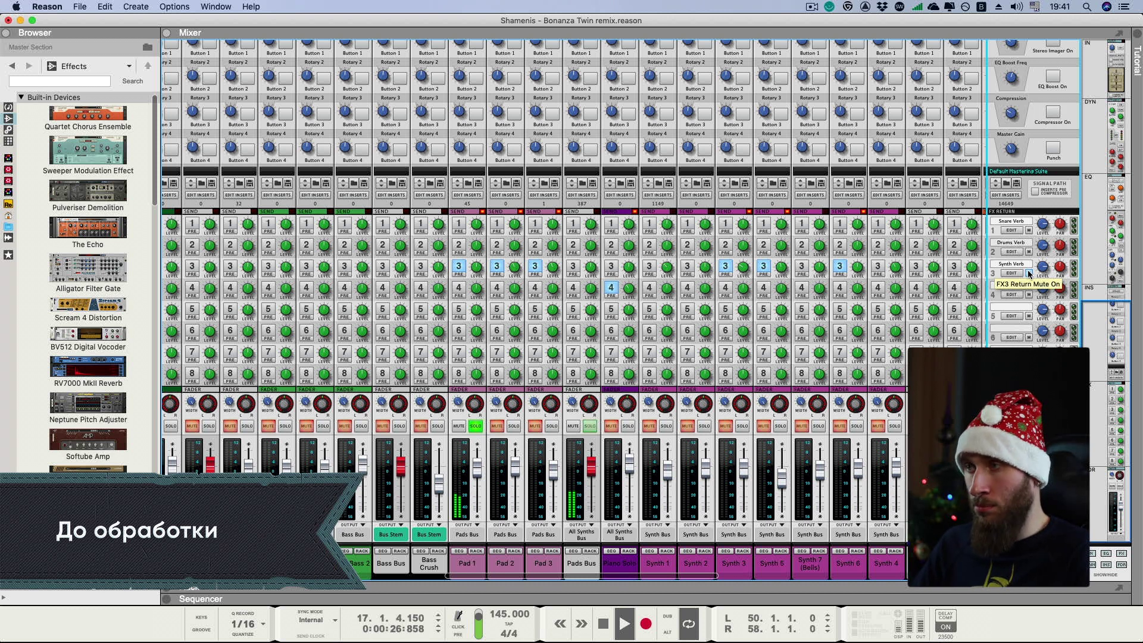
key("space")
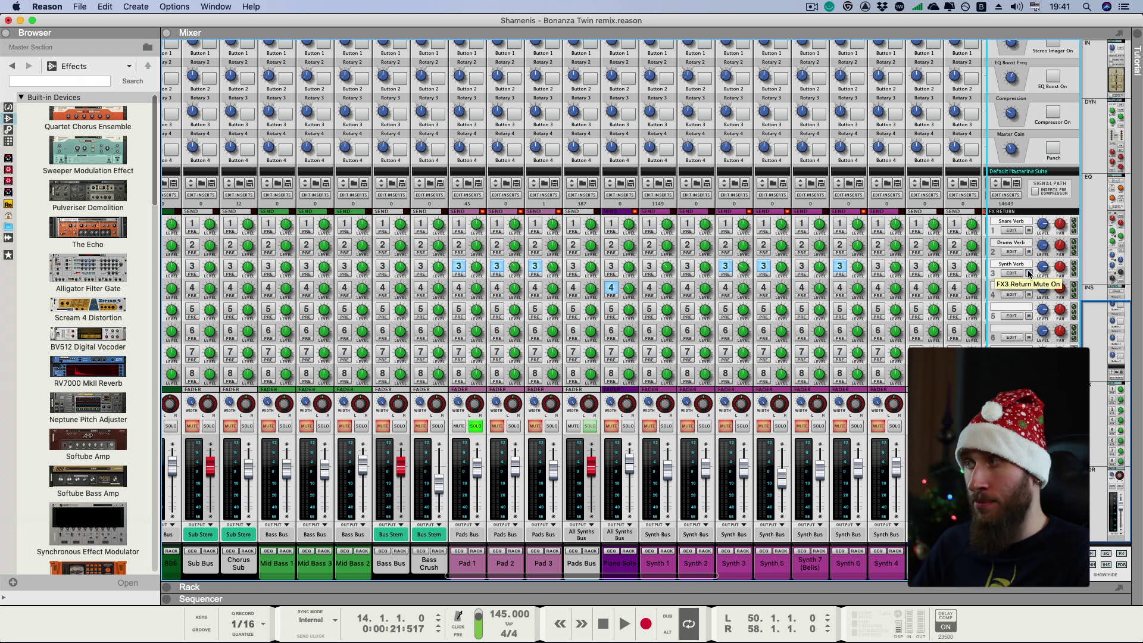
left_click(1030, 274)
key("space")
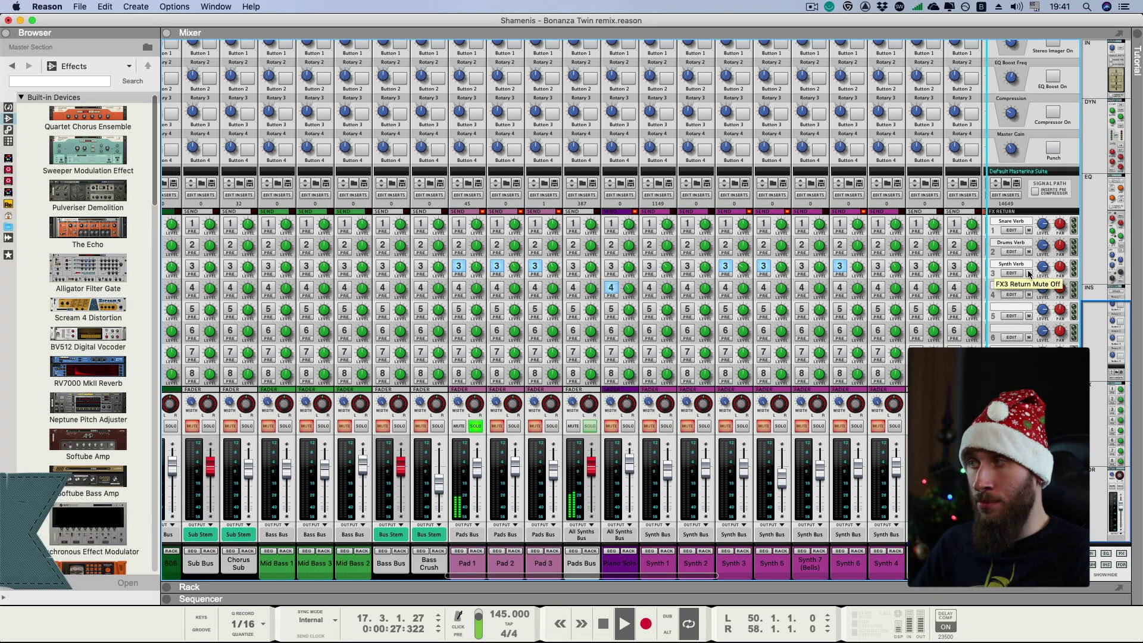
key("space")
left_click(1030, 274)
key("space")
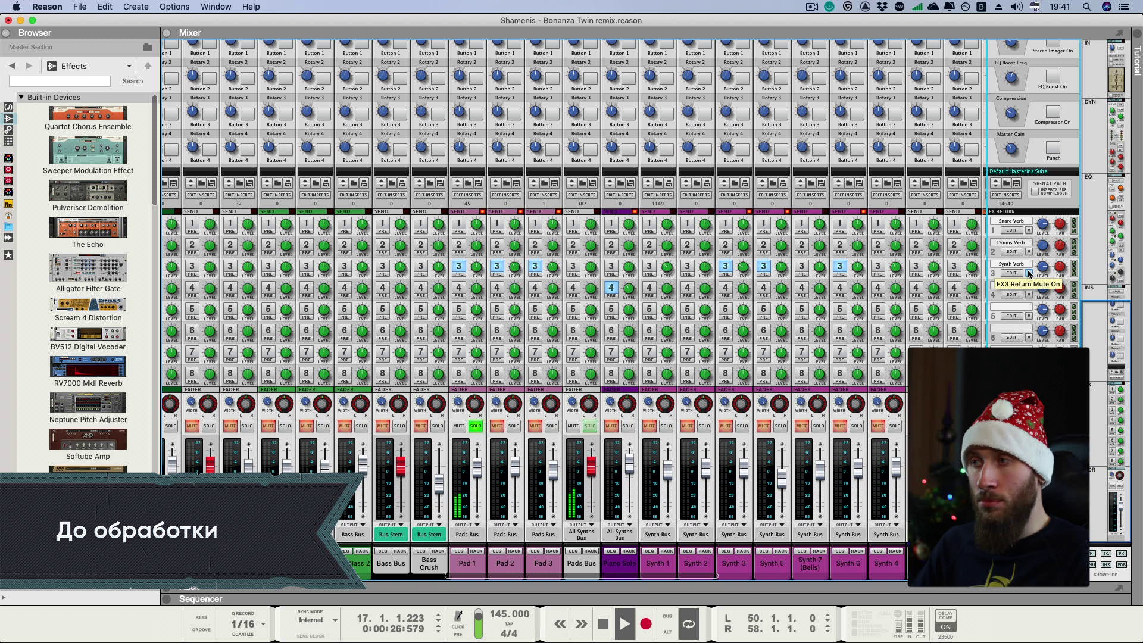
key("space")
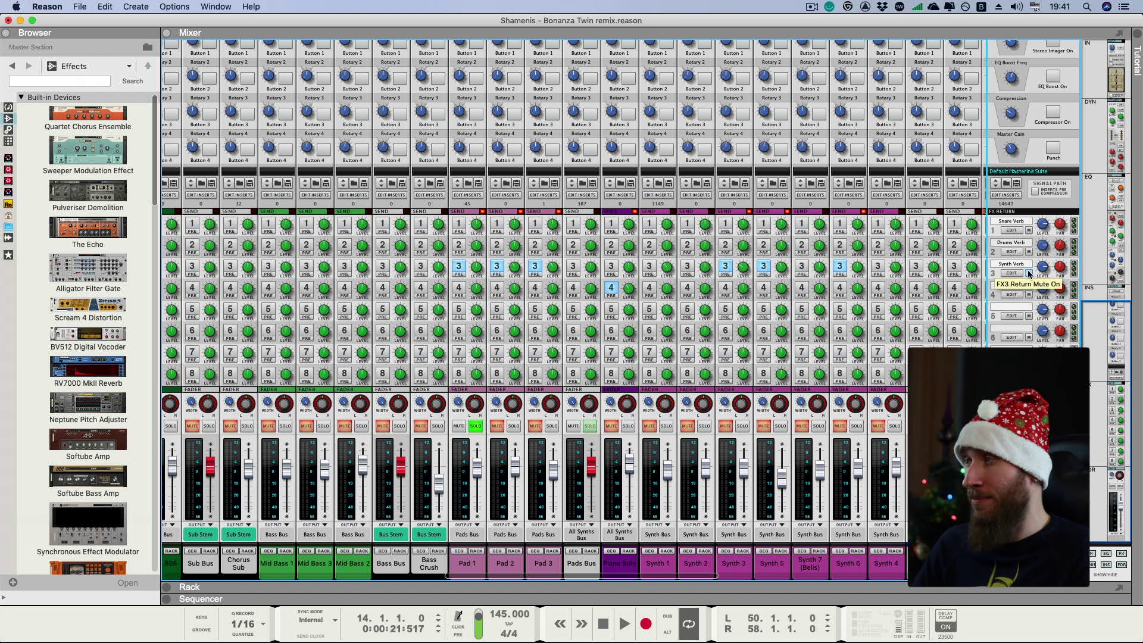
Play Pad 1 from bar 14 with the reverb, then stop playback and turn off the Pad 1 solo.
key("space")
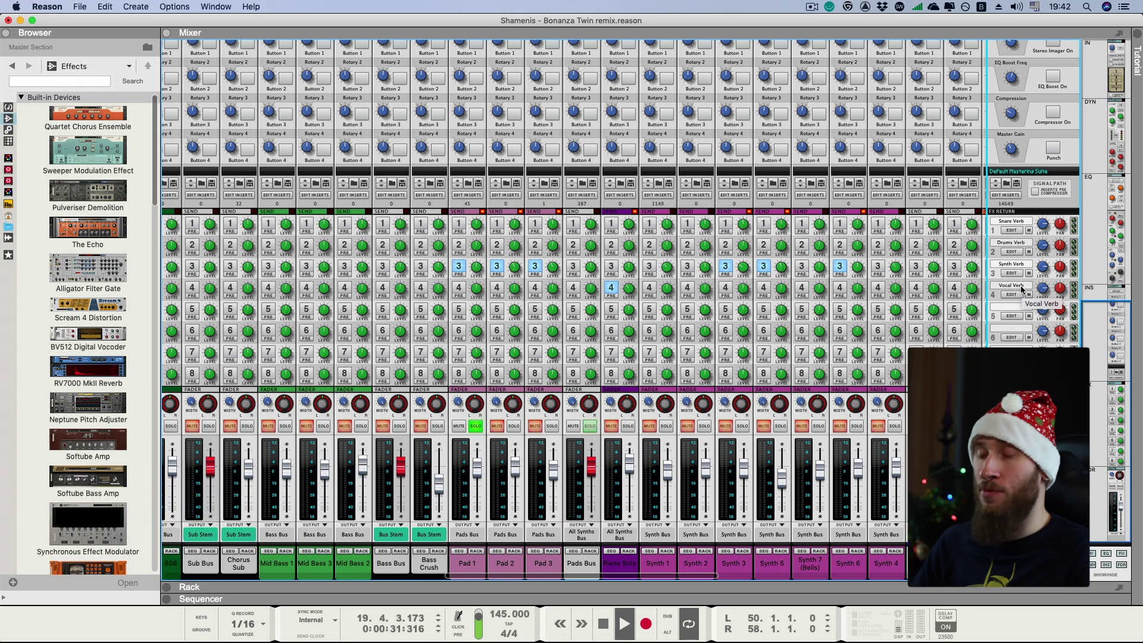
left_click(603, 623)
left_click(476, 426)
Solo the Piano Solo mixer channel.
left_click_drag(568, 576, 589, 578)
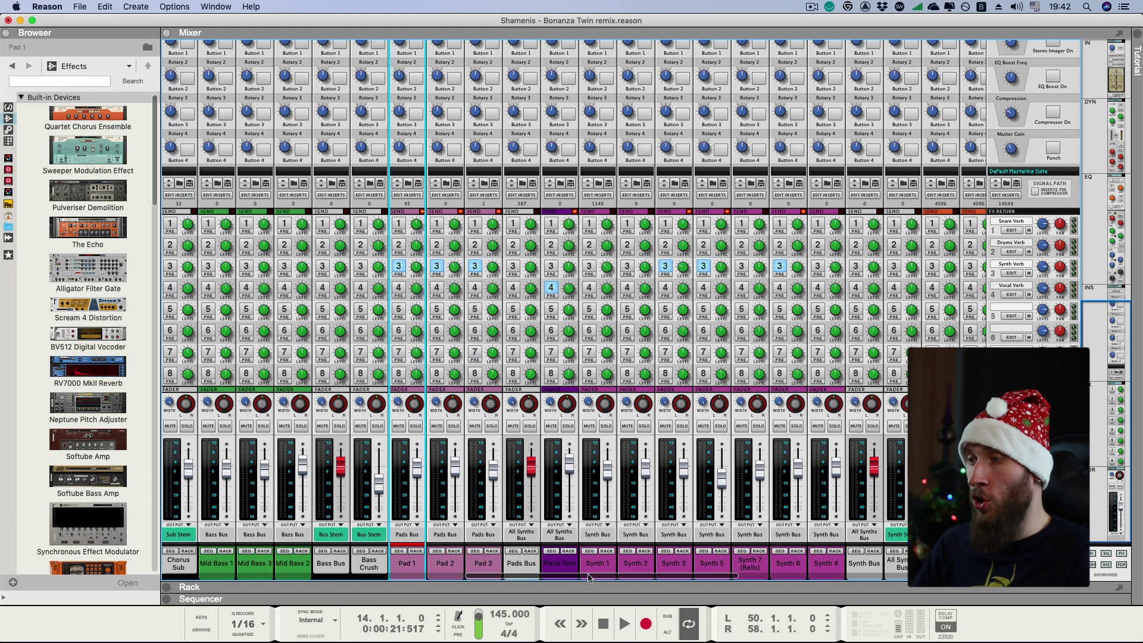
left_click(560, 565)
left_click(568, 426)
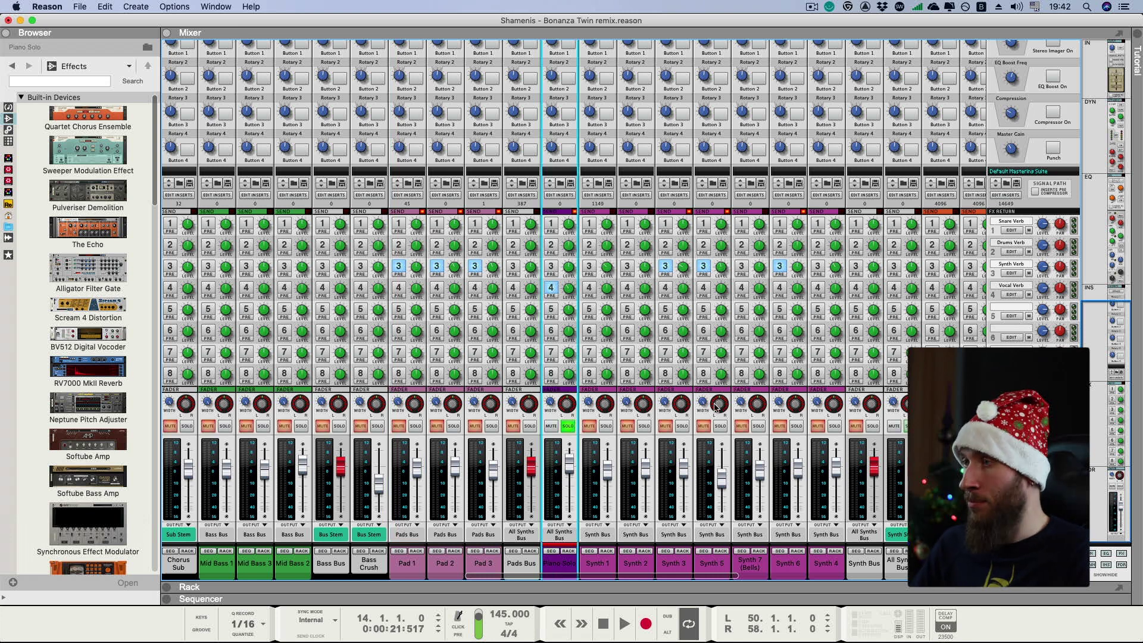
Play the song from bar 106, where the Piano Solo part can be heard.
key("F7")
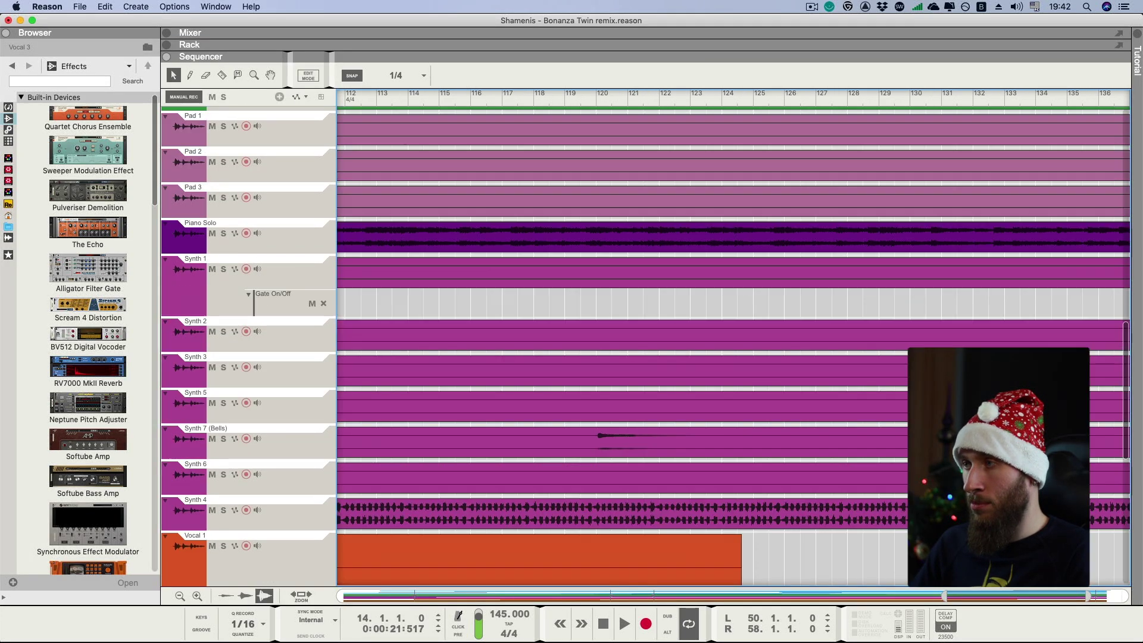
scroll(732, 333, "up", 5)
left_click(622, 102)
key("F5")
key("space")
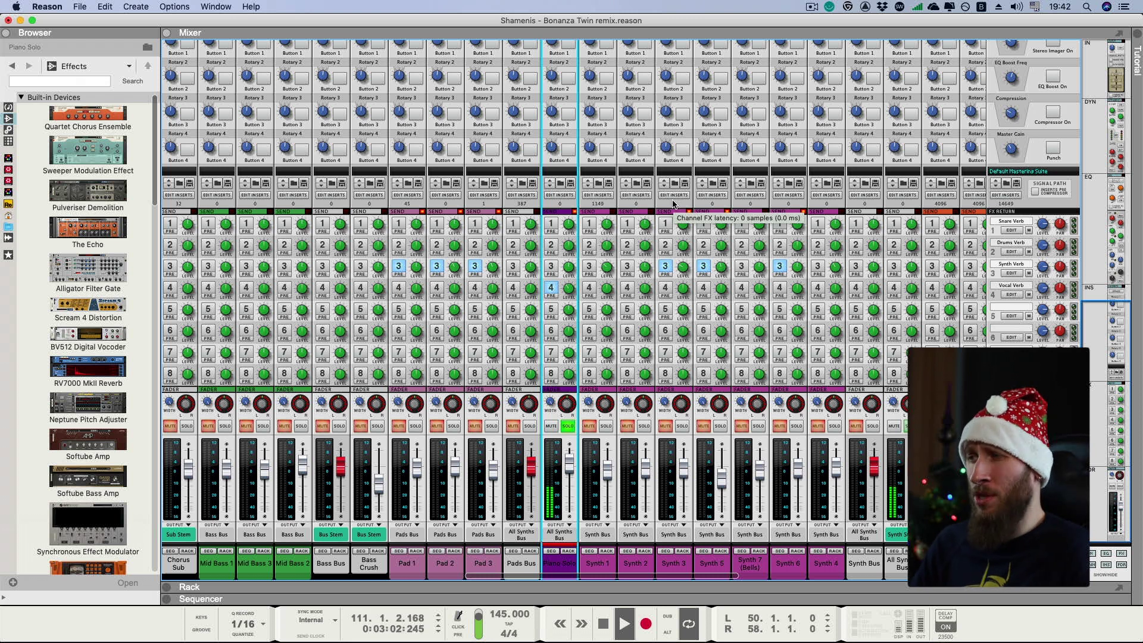
Mute and unmute the Vocal Verb return while the piano plays, then stop playback and turn off the Piano Solo solo.
left_click(1030, 296)
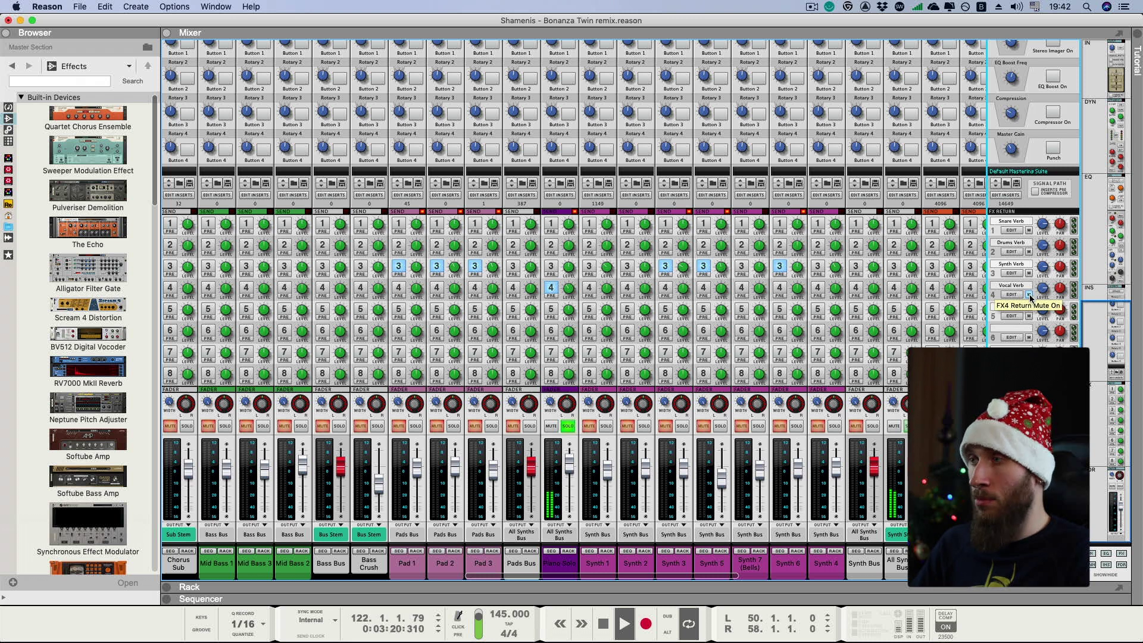
left_click(1030, 295)
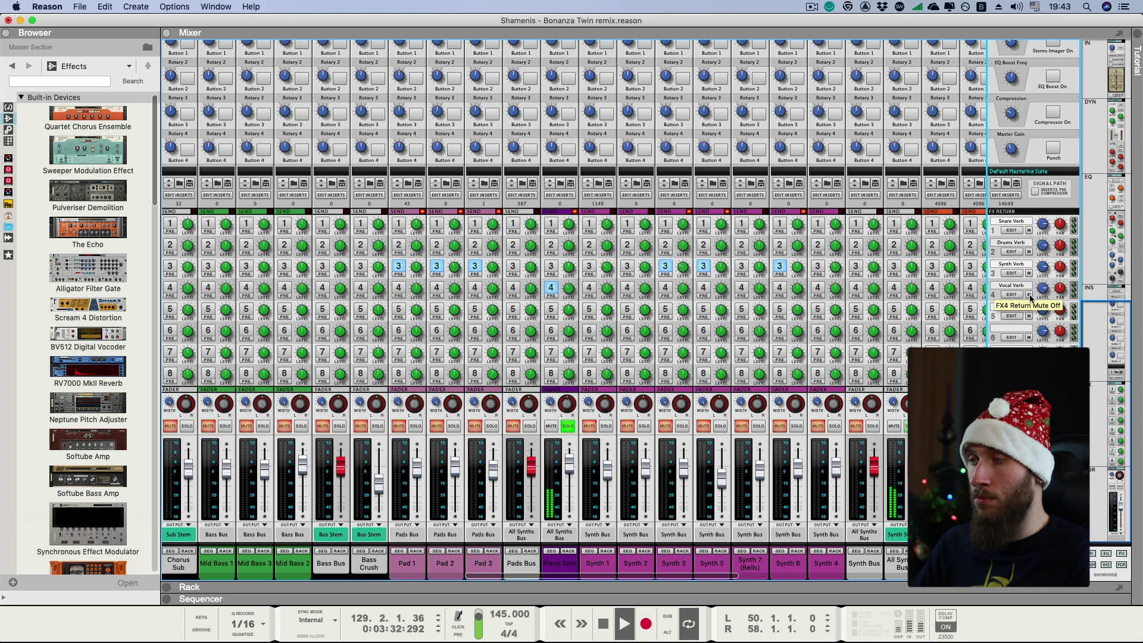
key("space")
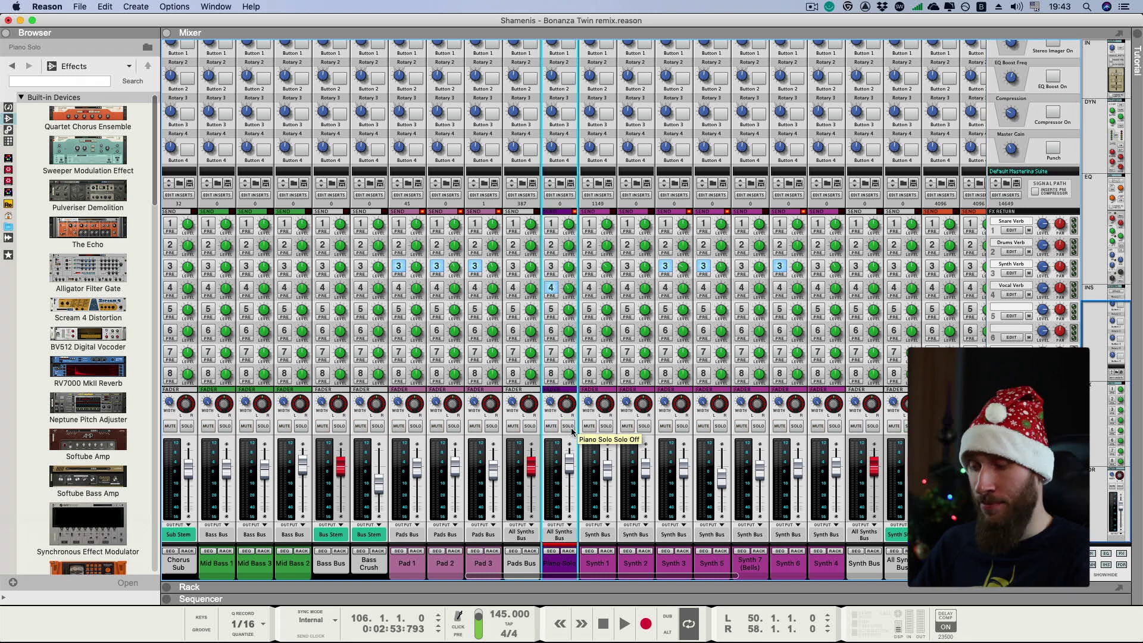
Show the rack and open the interface of the first PhoenixVerb device.
key("F6")
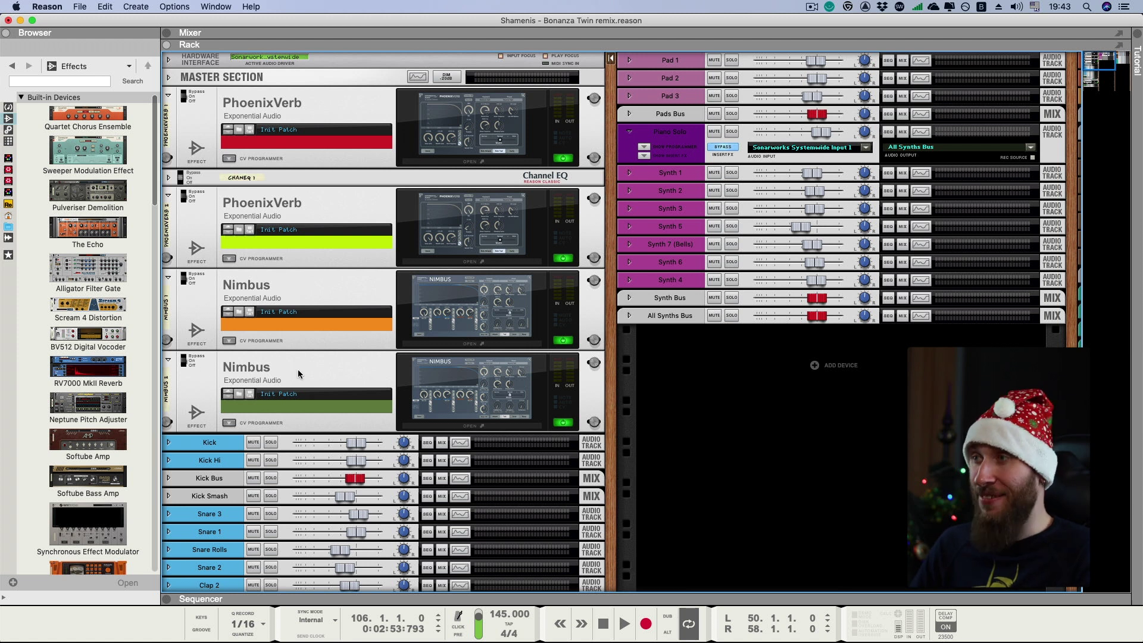
left_click(443, 166)
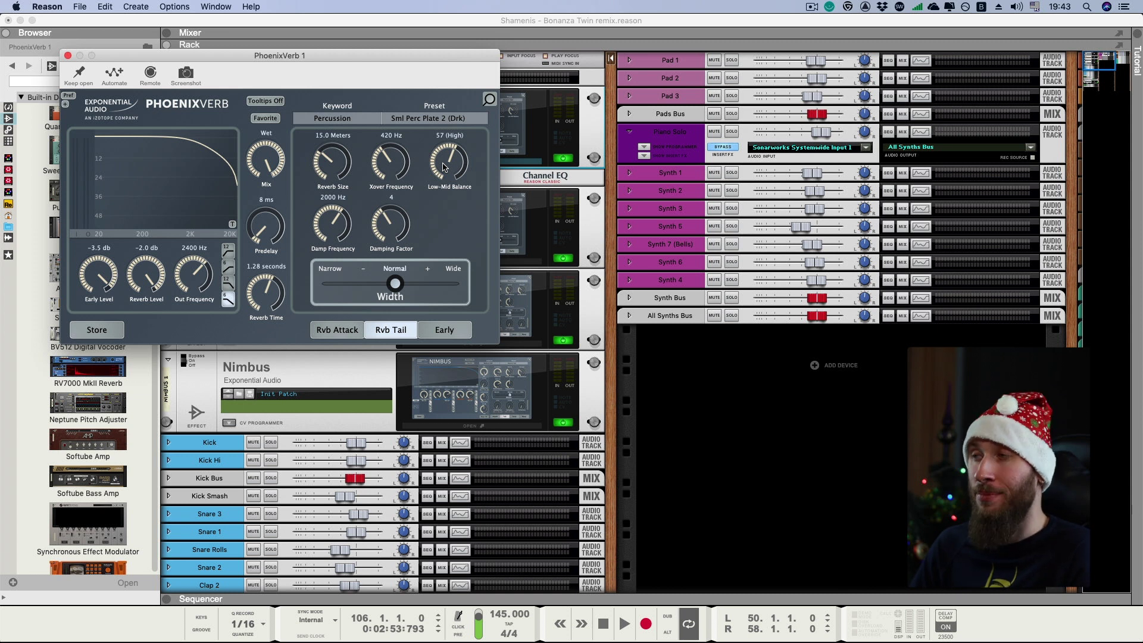
left_click(659, 22)
Solo the Clap 2 channel and play it from bar 50 with the PhoenixVerb window kept open.
key("F7")
scroll(685, 387, "up", 10)
scroll(691, 381, "left", 15)
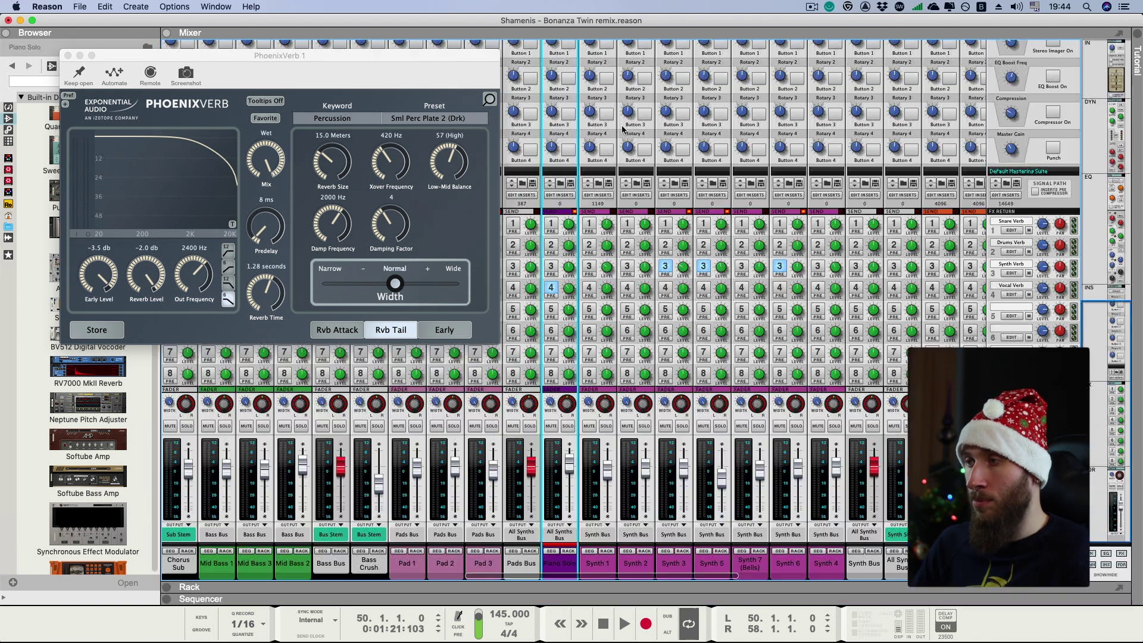
key("F5")
left_click_drag(448, 577, 183, 577)
left_click(421, 426)
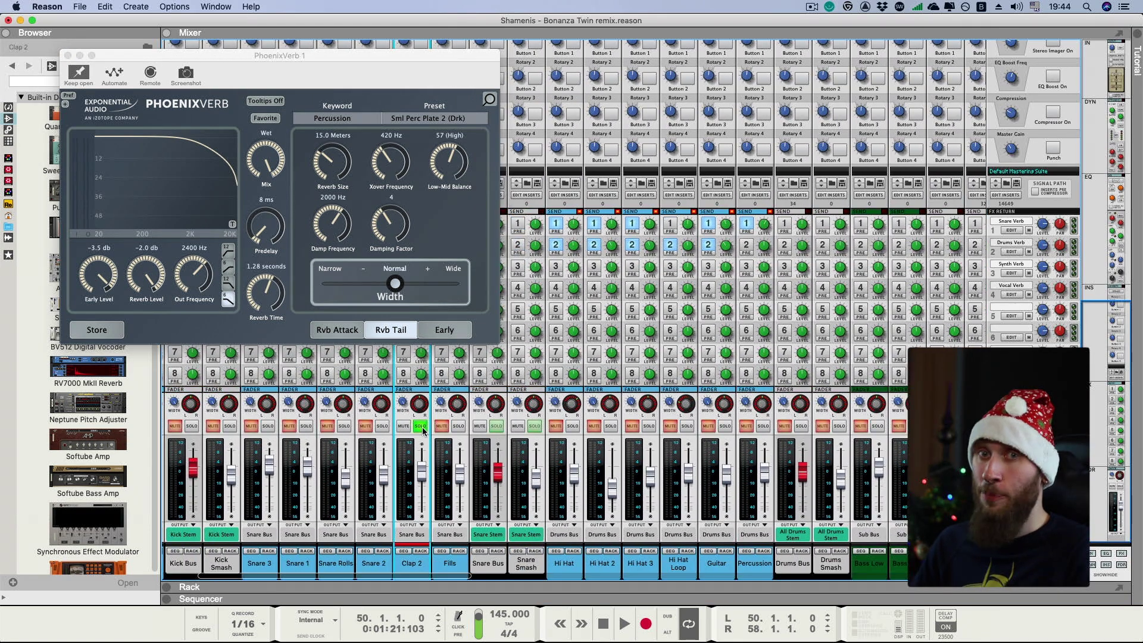
key("space")
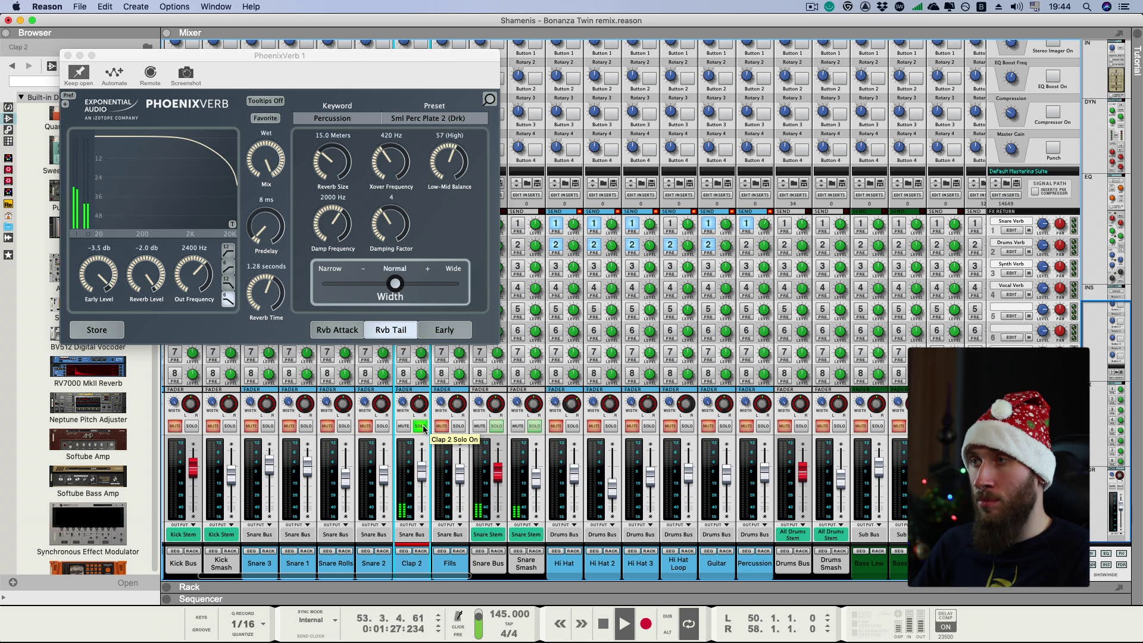
key("space")
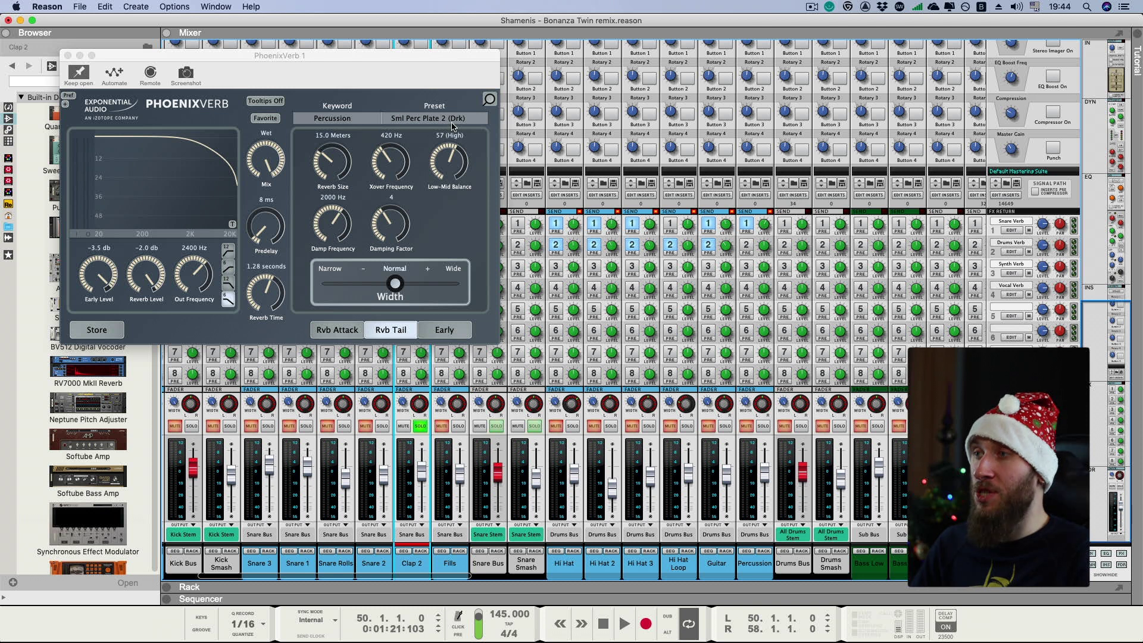
Look through PhoenixVerb 1's keyword categories and its Percussion presets, and cancel without choosing another preset.
left_click(334, 119)
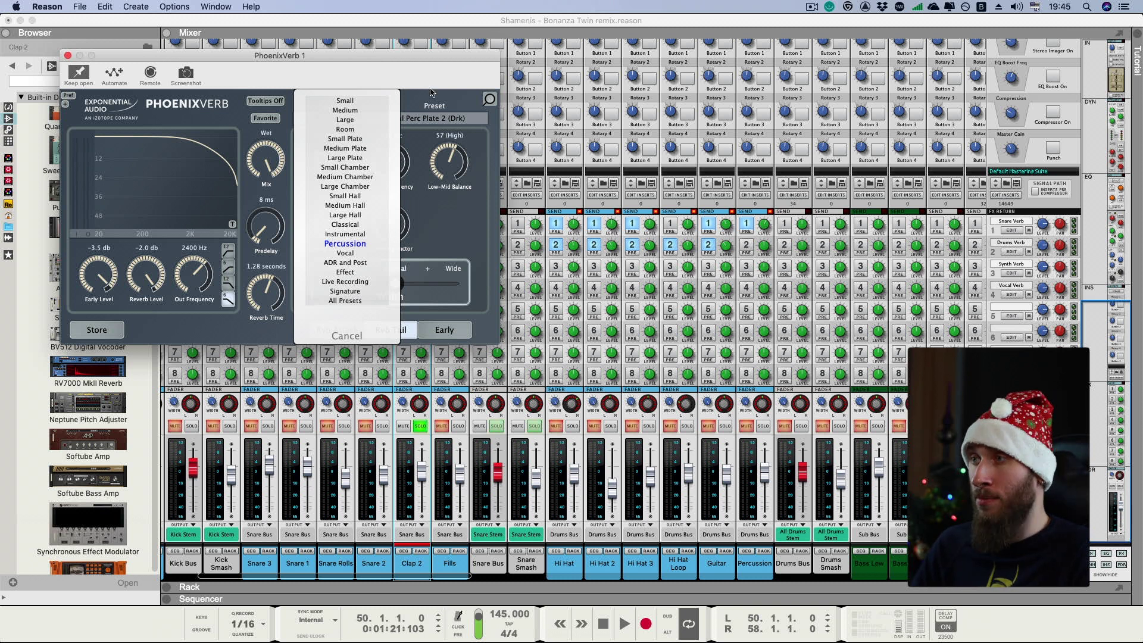
left_click(345, 244)
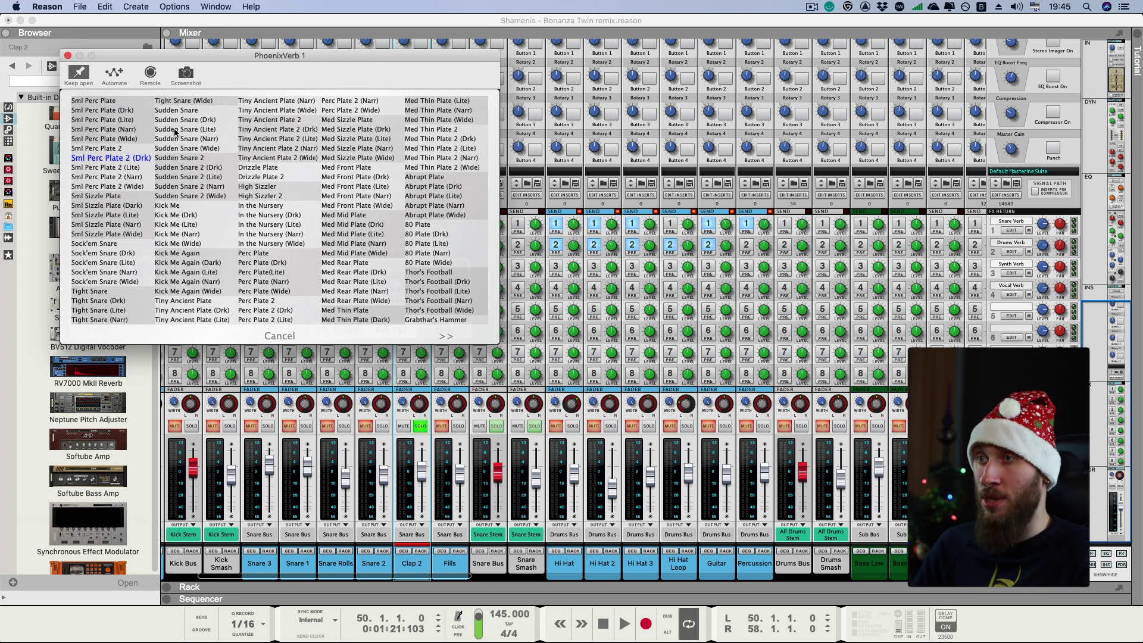
left_click(266, 335)
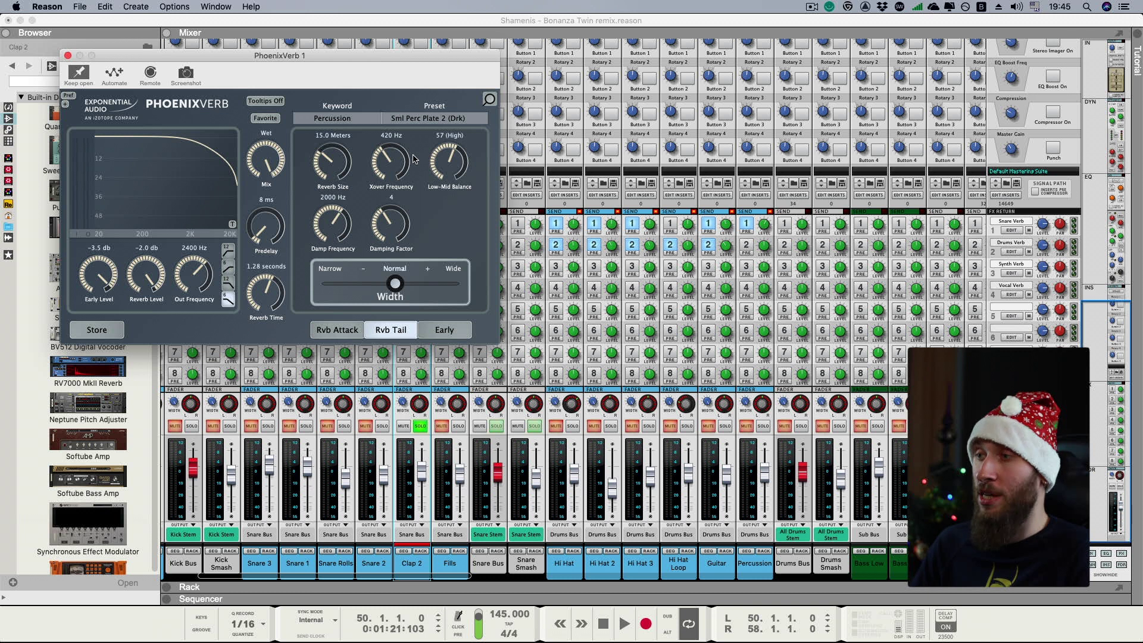
View the Rvb Attack, Rvb Tail and Early settings of PhoenixVerb 1, then close its window.
left_click(330, 331)
left_click(383, 333)
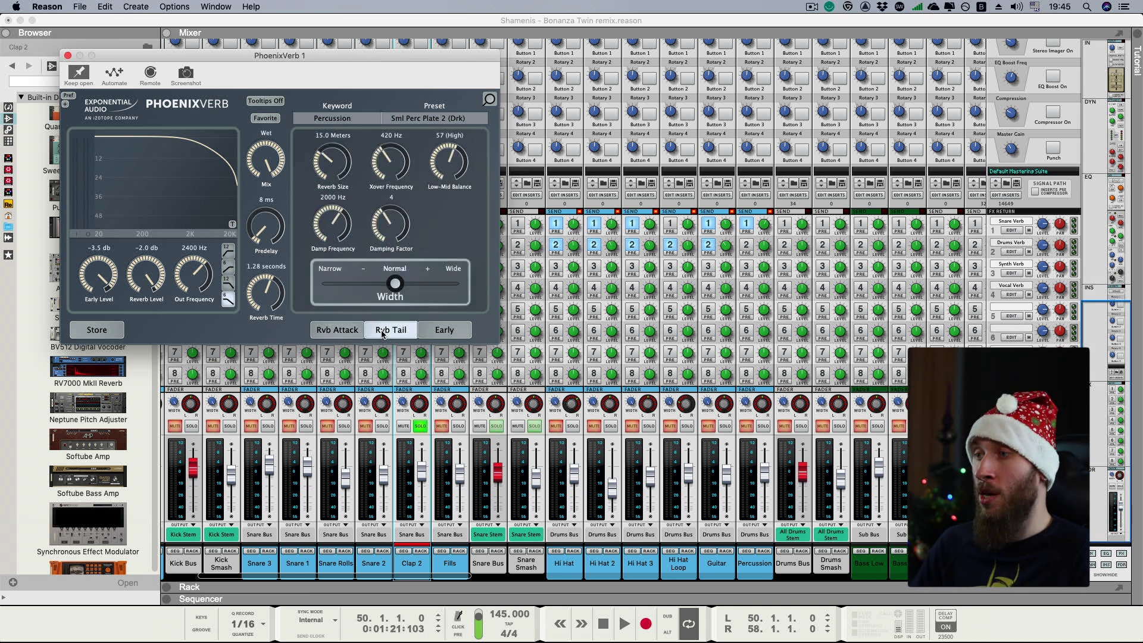
left_click(445, 333)
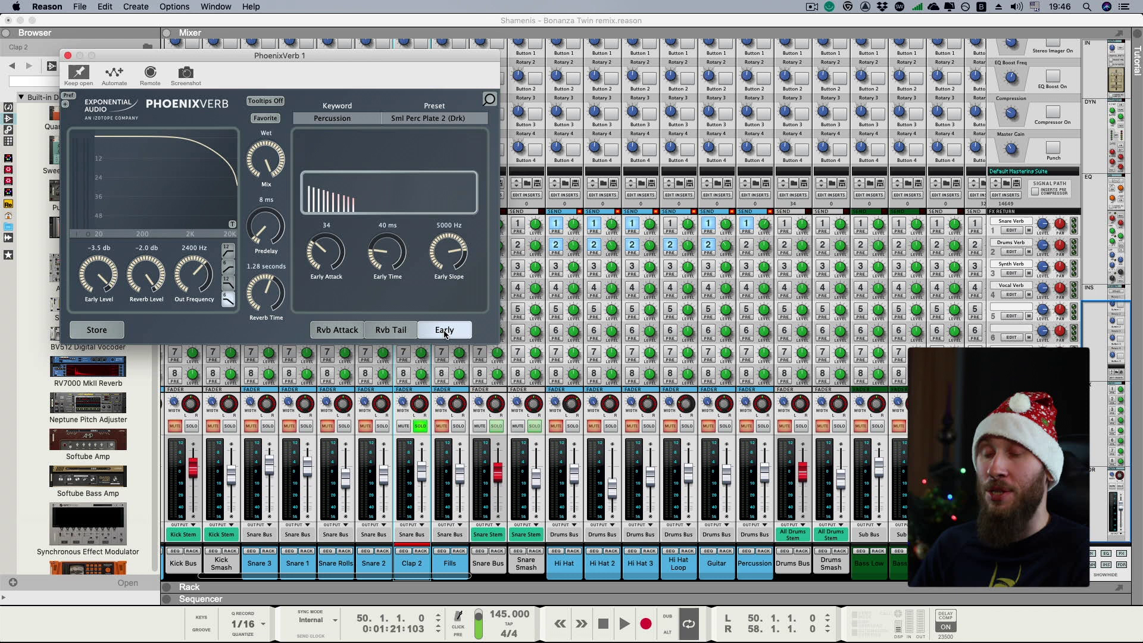
left_click(67, 55)
Open the second PhoenixVerb in the rack to examine its preset and settings, then close it.
key("F6")
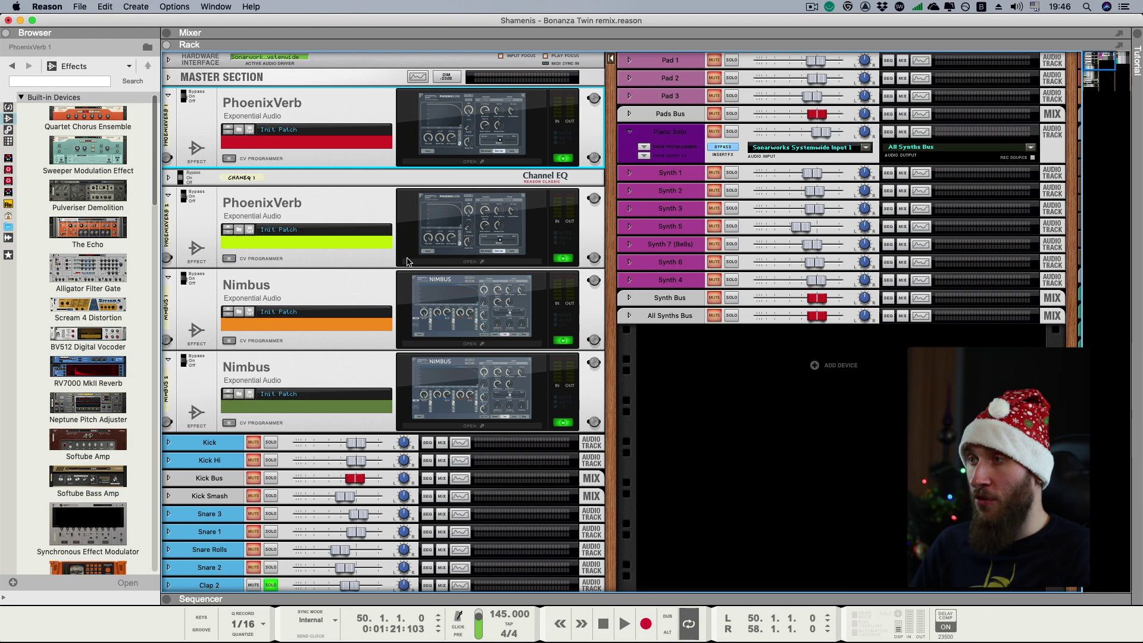
left_click(469, 264)
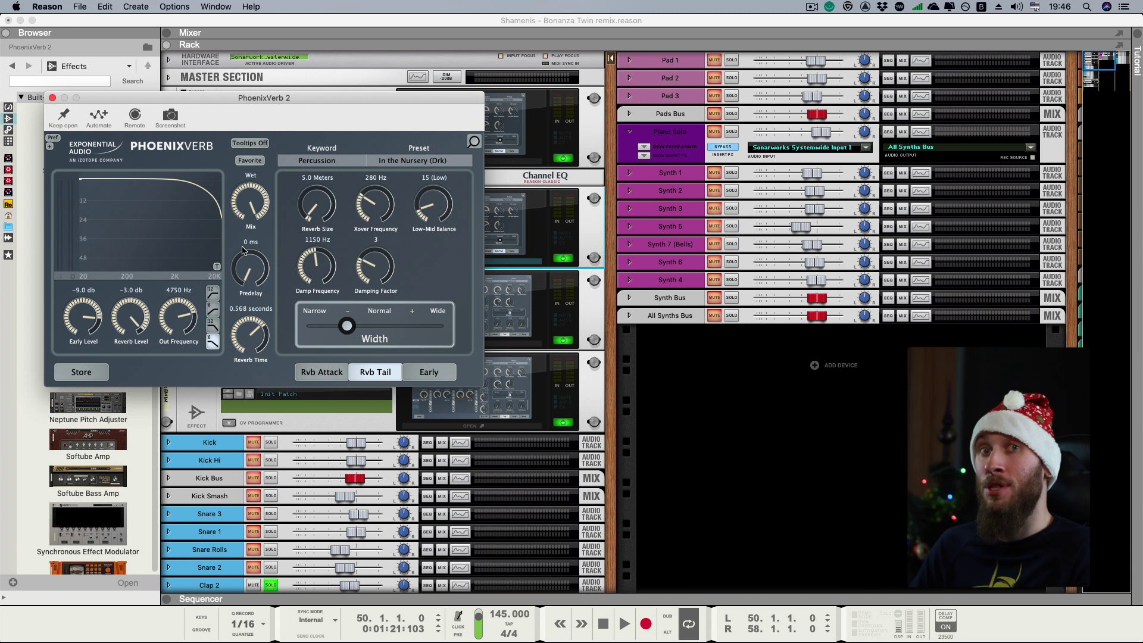
key("super+w")
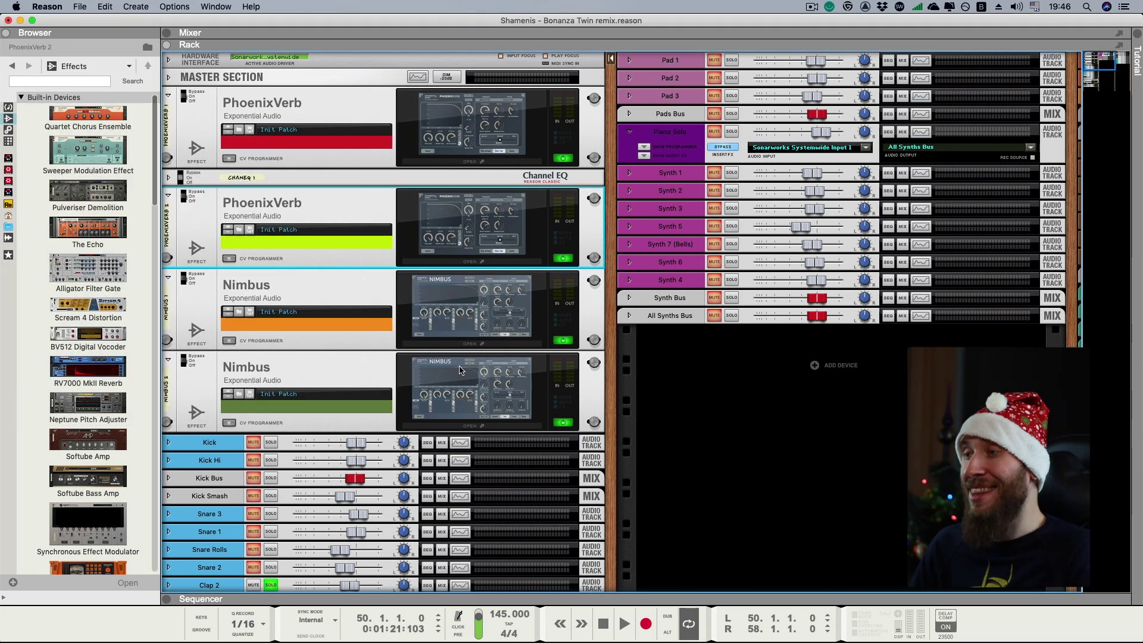
Open the first Nimbus reverb and look through its keyword categories and Medium Hall presets, cancelling without a change.
left_click(470, 345)
left_click(469, 345)
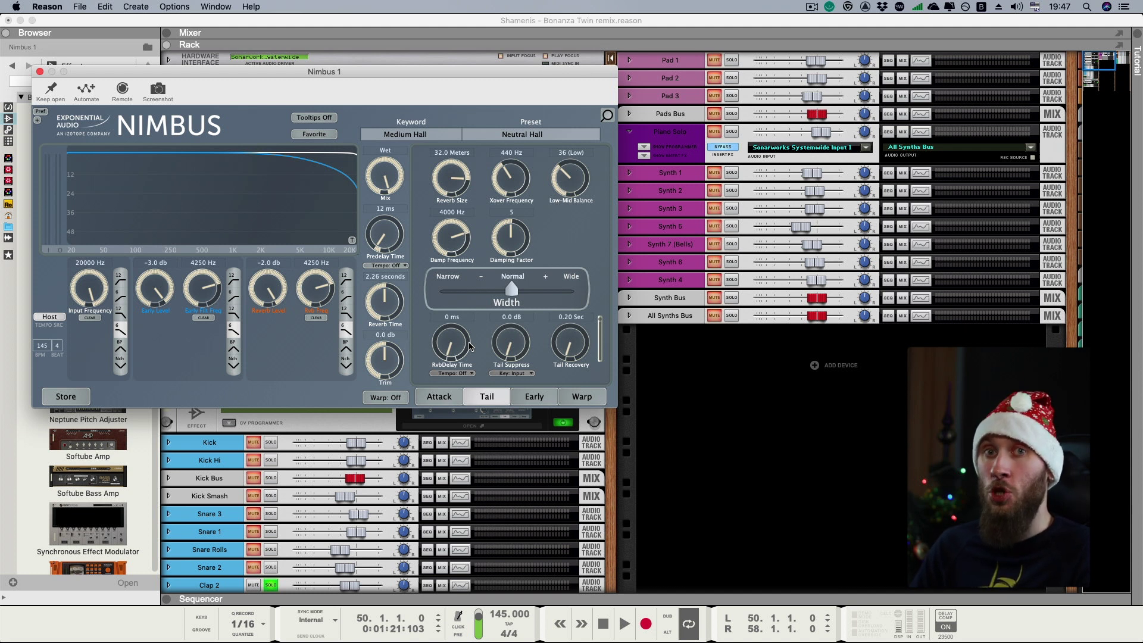
left_click(411, 134)
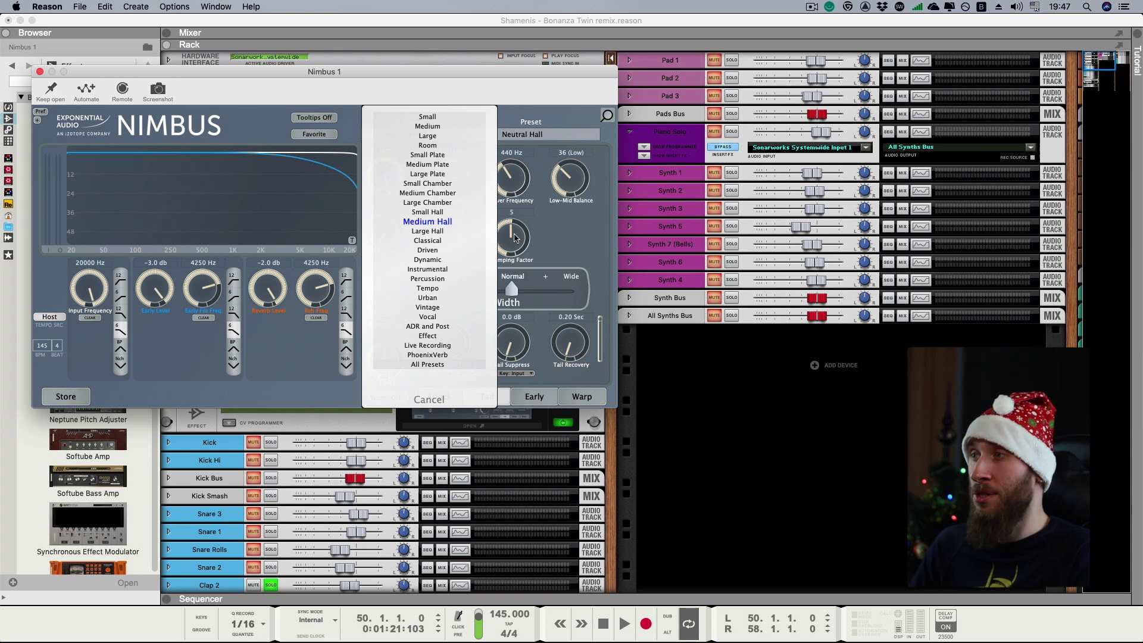
left_click(547, 137)
left_click(531, 140)
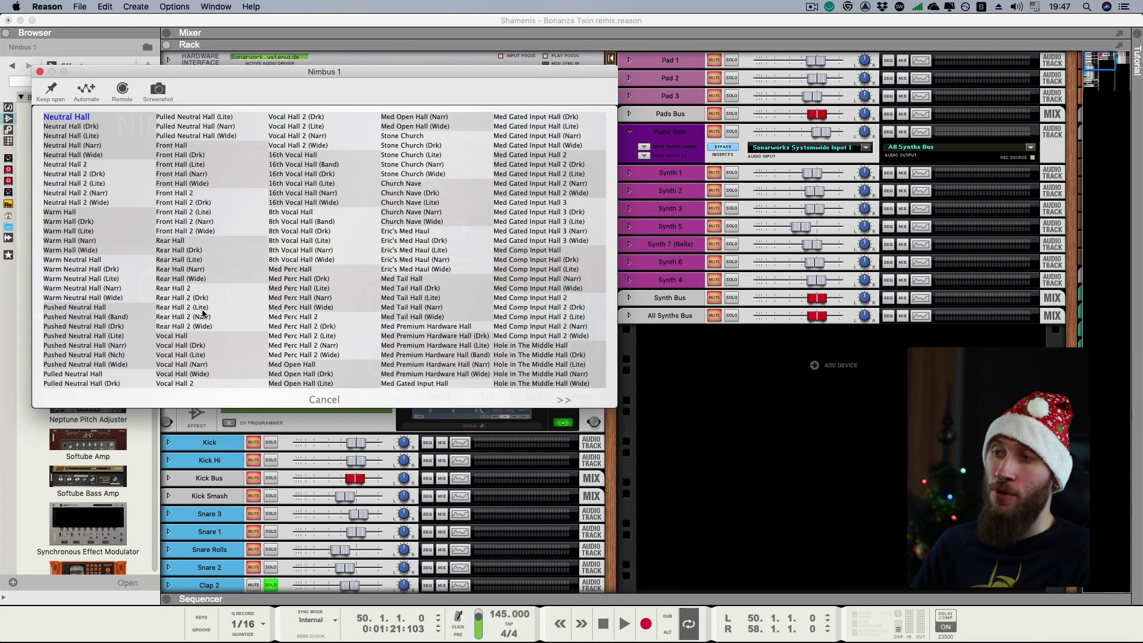
left_click(325, 399)
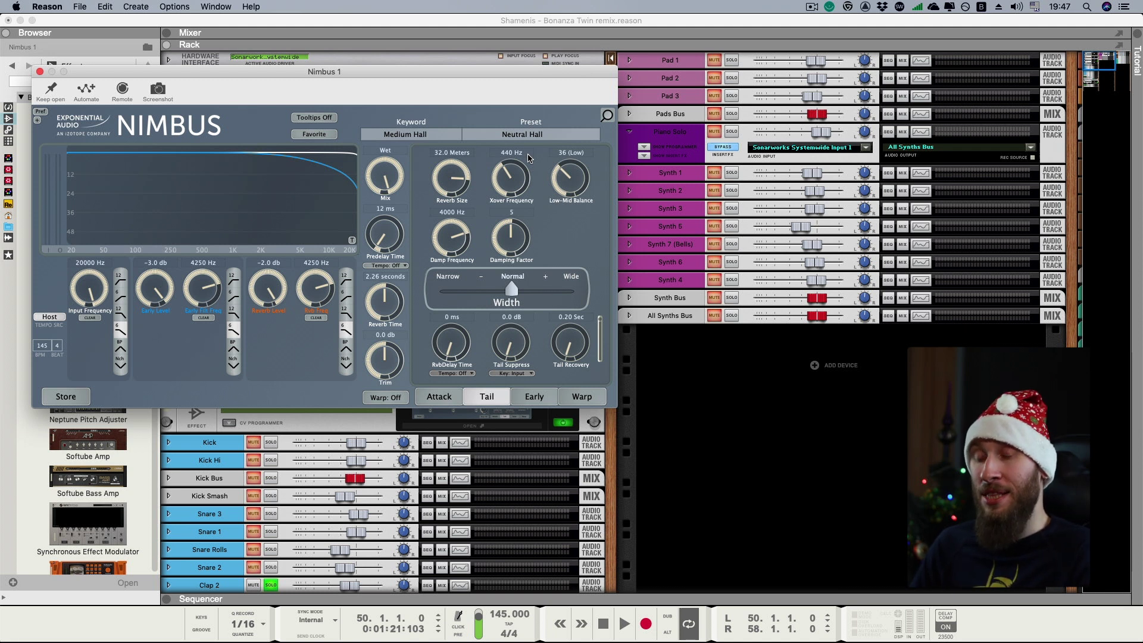
Find the Synth 3 part in the arrangement and move the playback position to its start at bar 34.
key("F5")
left_click_drag(536, 576, 691, 581)
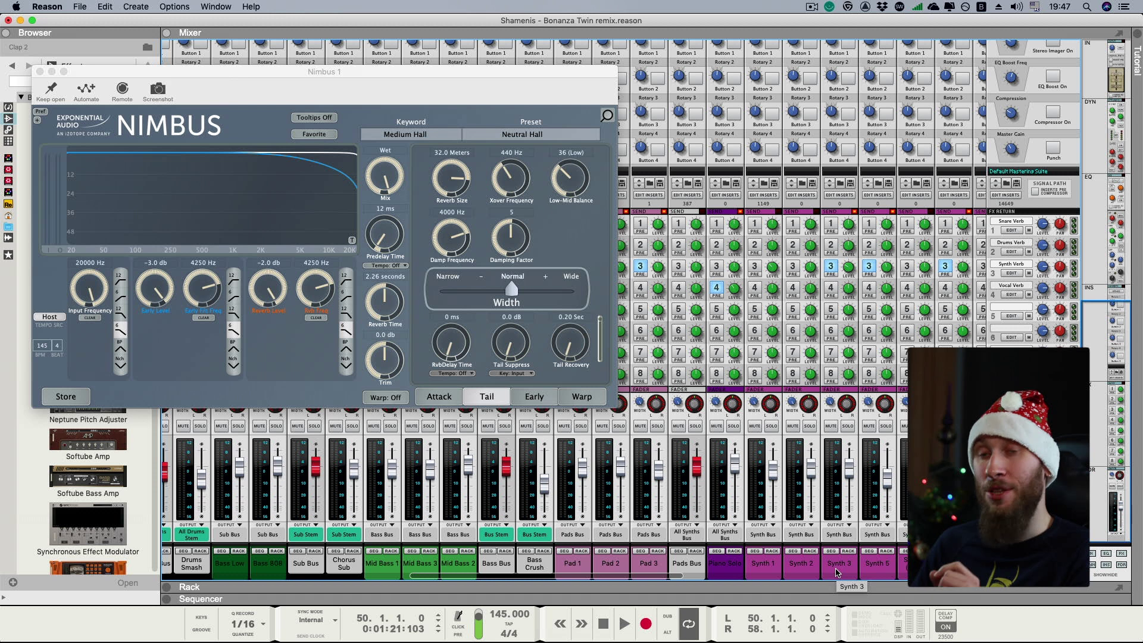
key("F7")
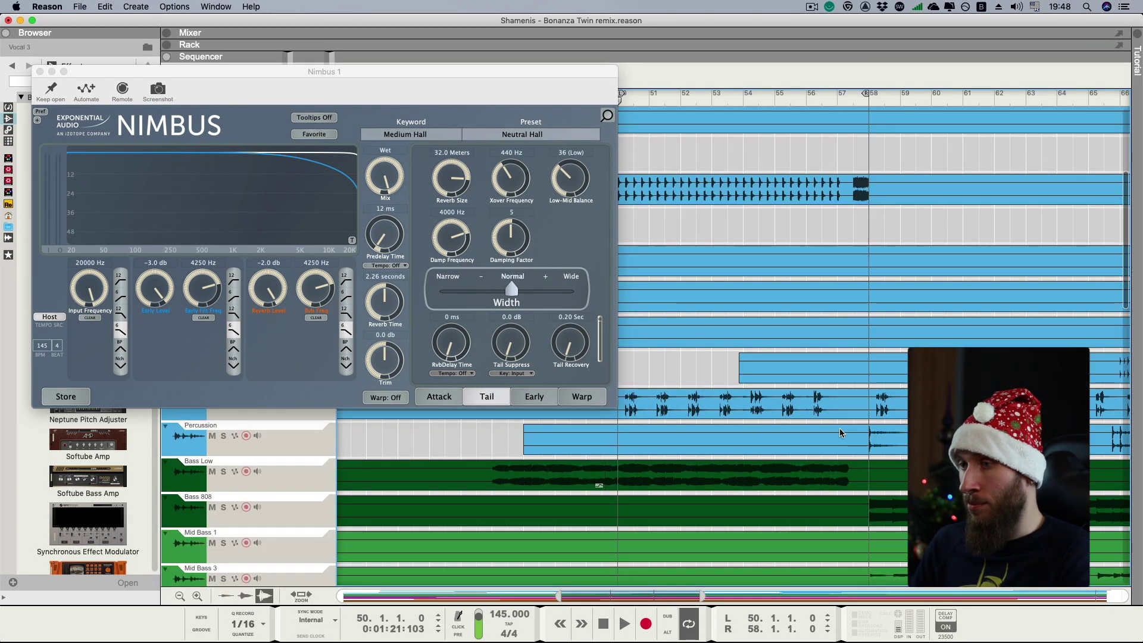
scroll(840, 427, "down", 5)
key("space")
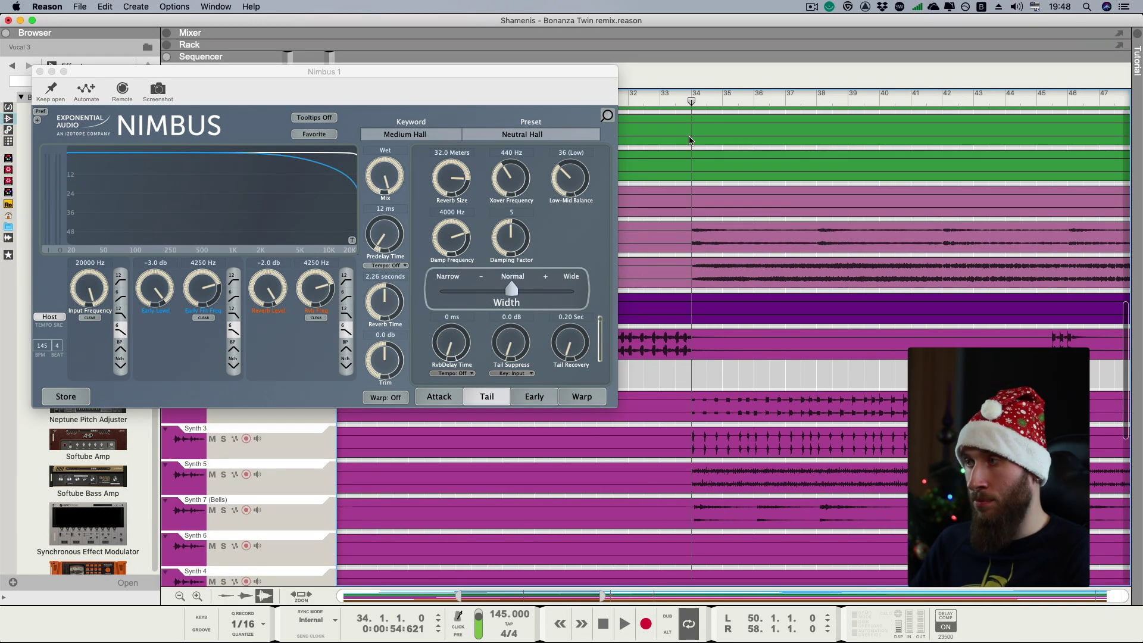
Solo the Synth 3 mixer channel, play it, and toggle the Synth Verb return's mute during playback.
key("F5")
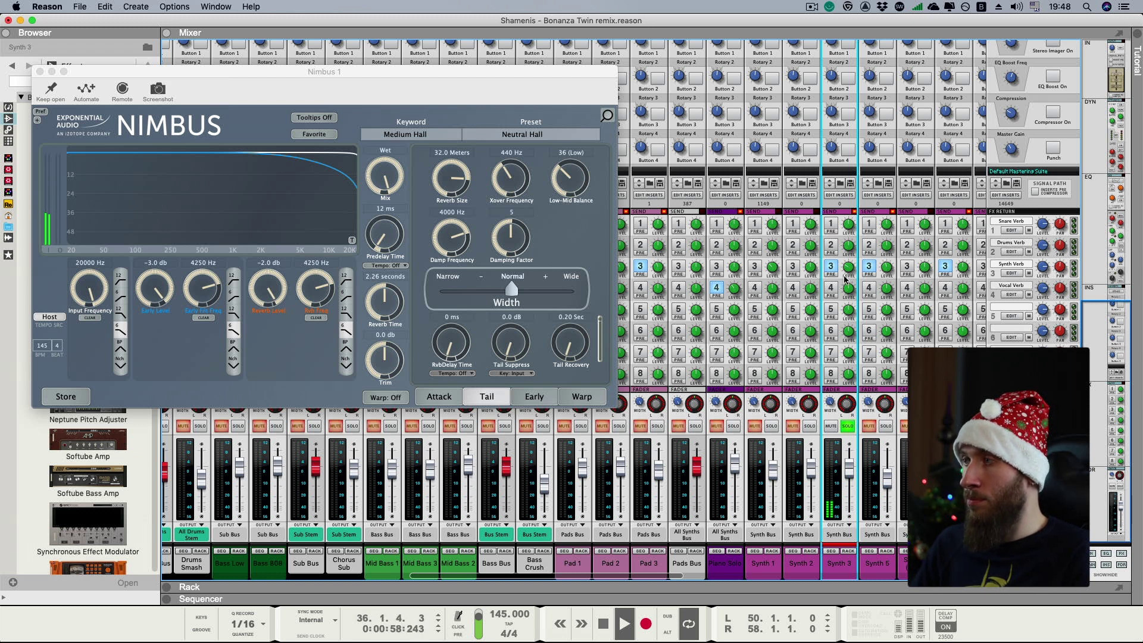
left_click(1031, 274)
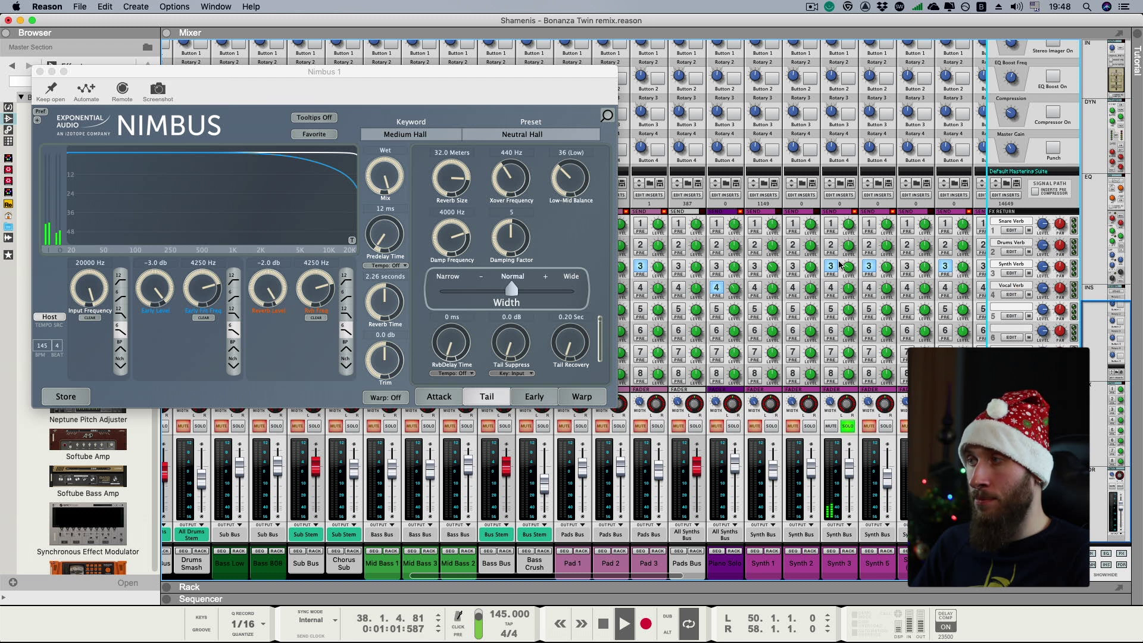
Raise Synth 3's FX3 send level to -3.04 dB, then replay from bar 34 and lower the level.
mouse_move(847, 269)
left_click_drag(848, 269, 850, 255)
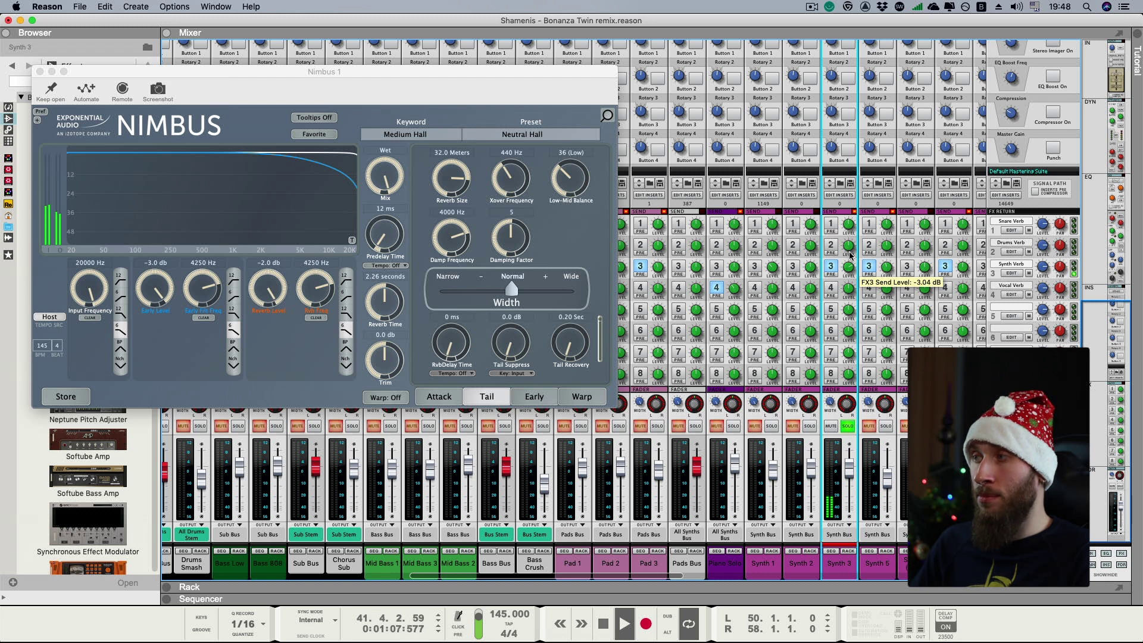
key("space")
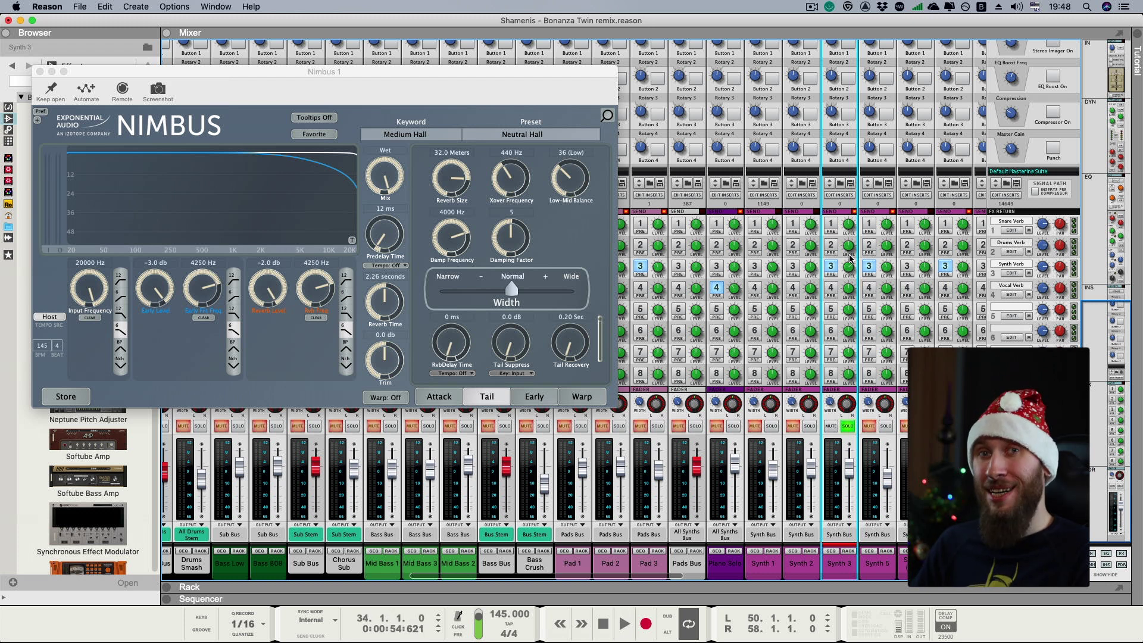
key("space")
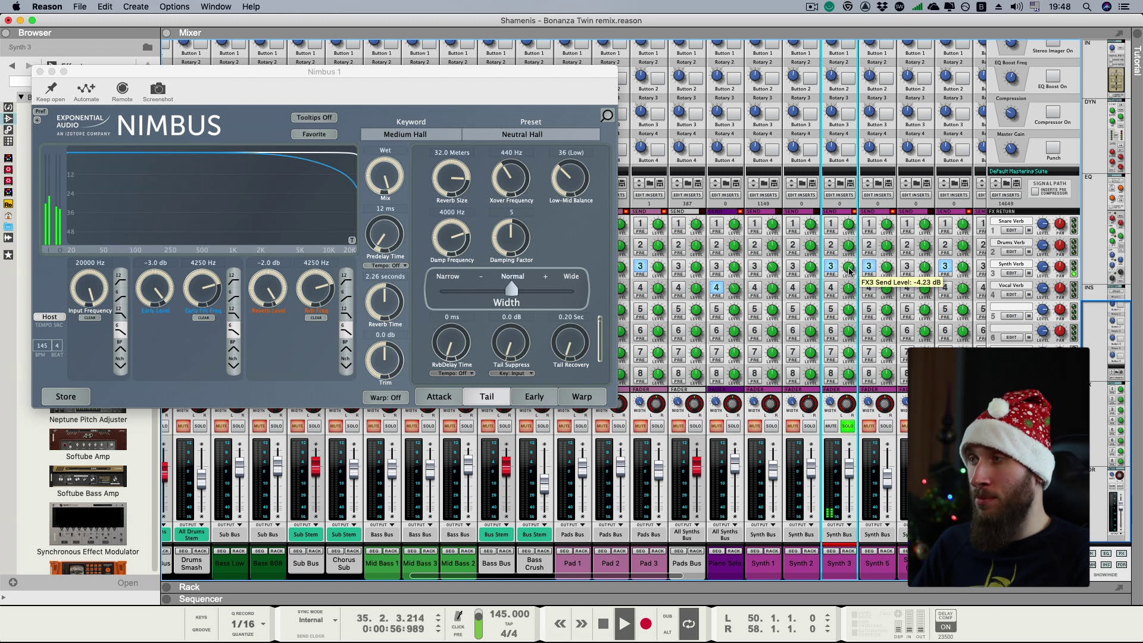
left_click_drag(850, 272, 848, 287)
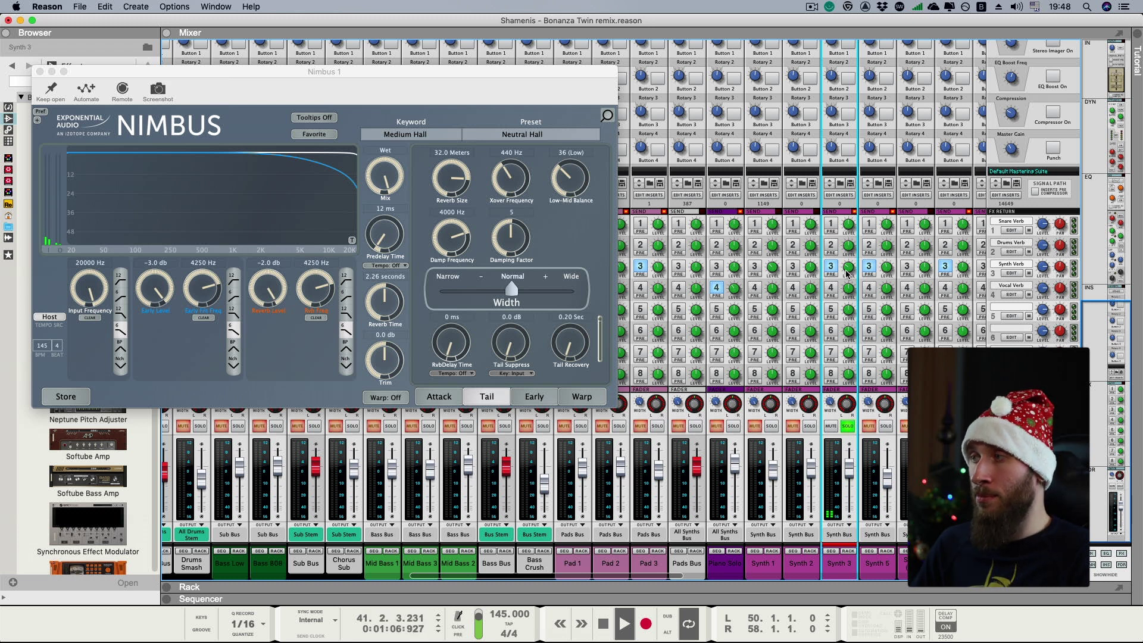
Stop playback and replace the open Nimbus 1 editor with the Nimbus 2 editor from the rack.
key("space")
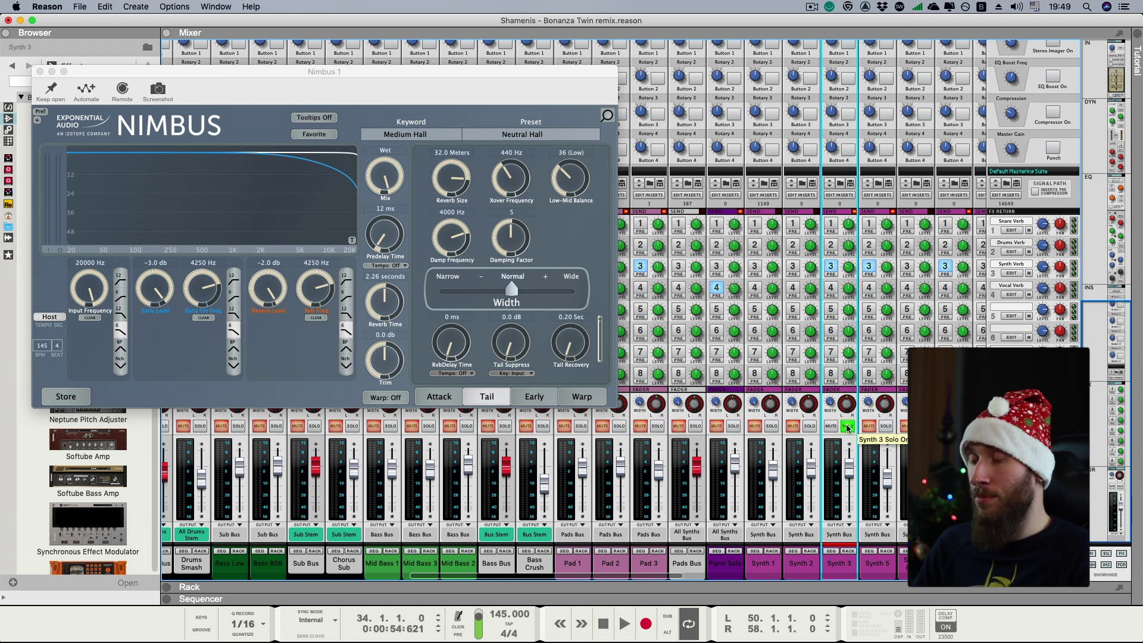
key("F6")
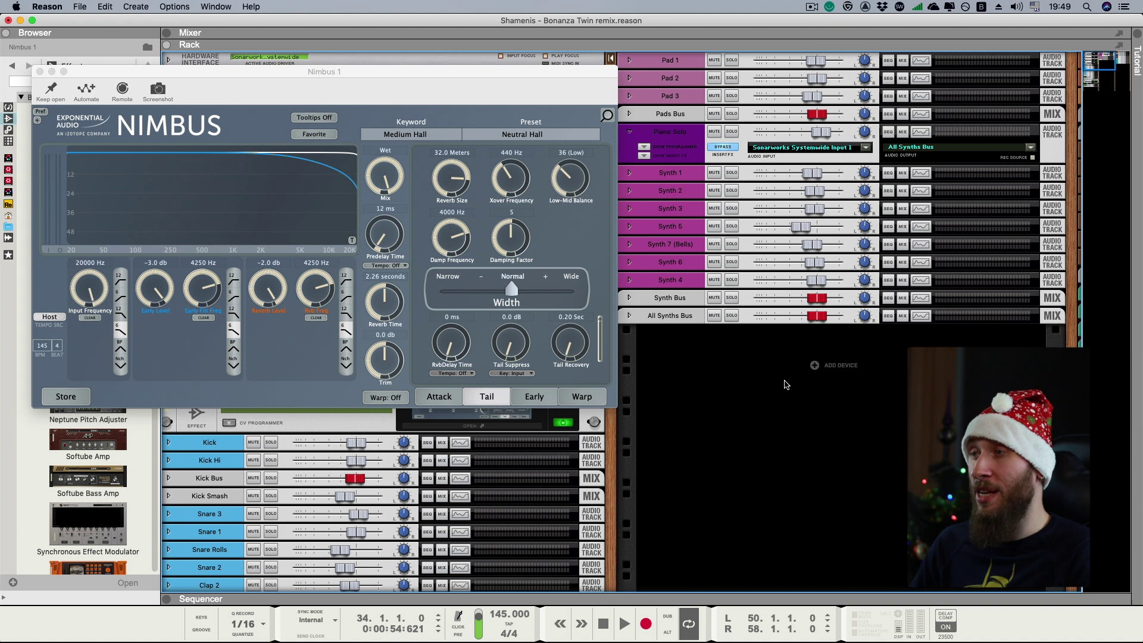
left_click(40, 72)
left_click(482, 427)
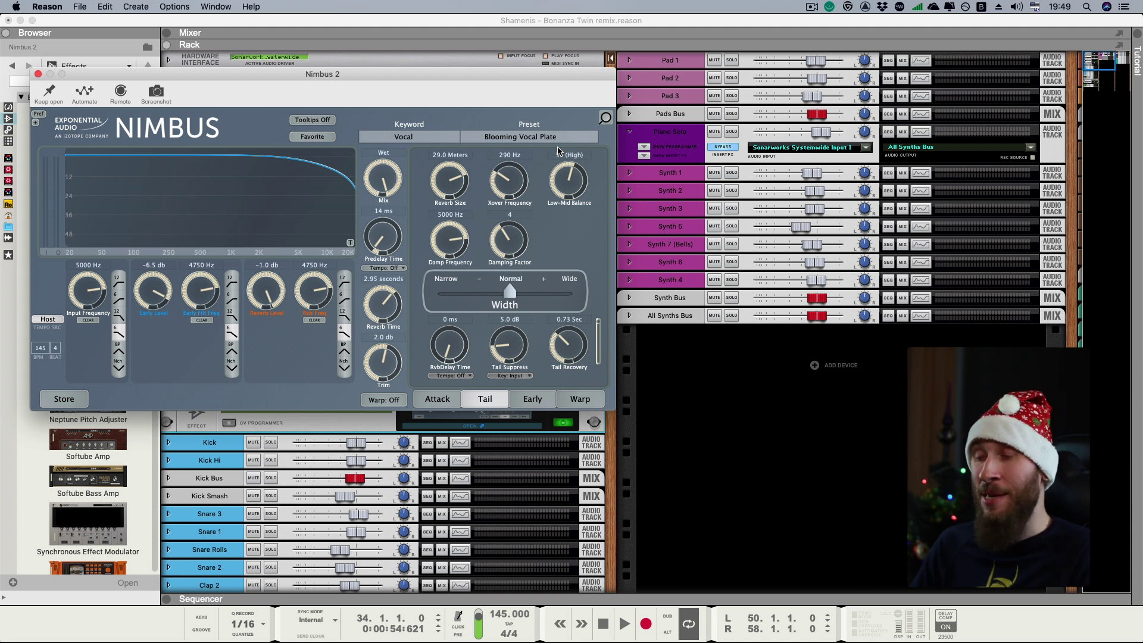
Find the Vocal 3 part in the arrangement and play it from bar 36.
key("F5")
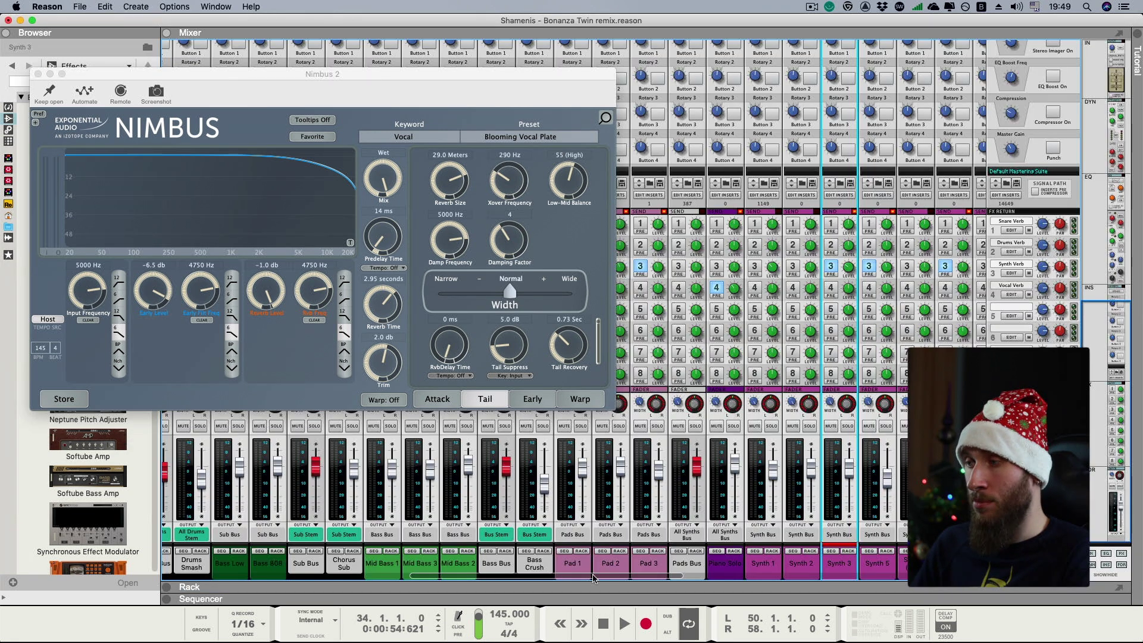
key("F7")
scroll(600, 599, "down", 10)
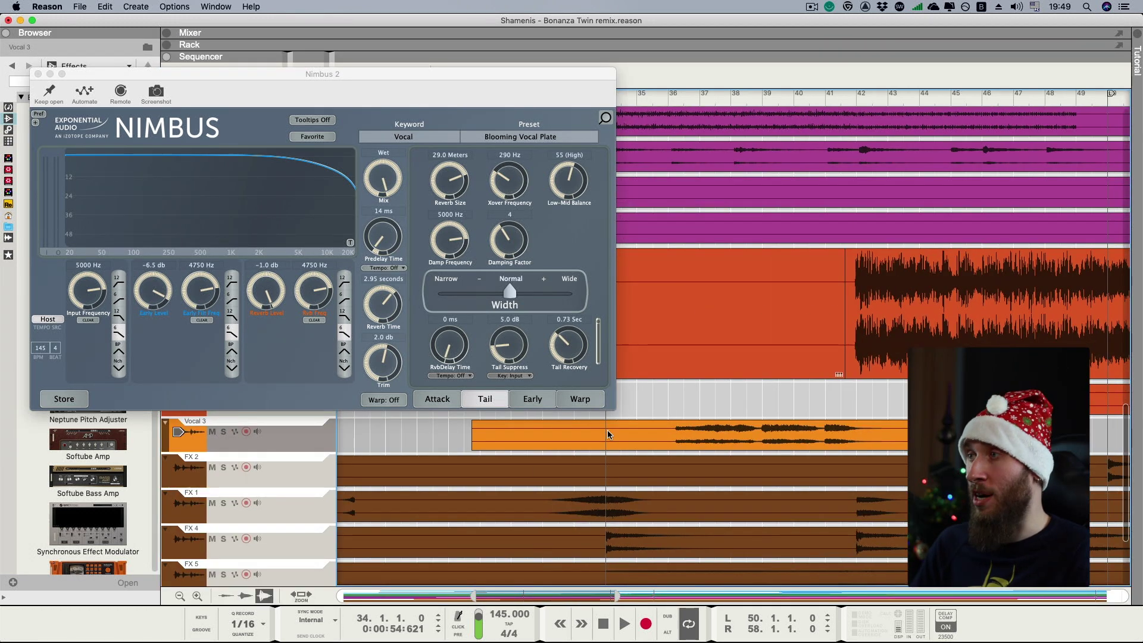
left_click(670, 100)
key("space")
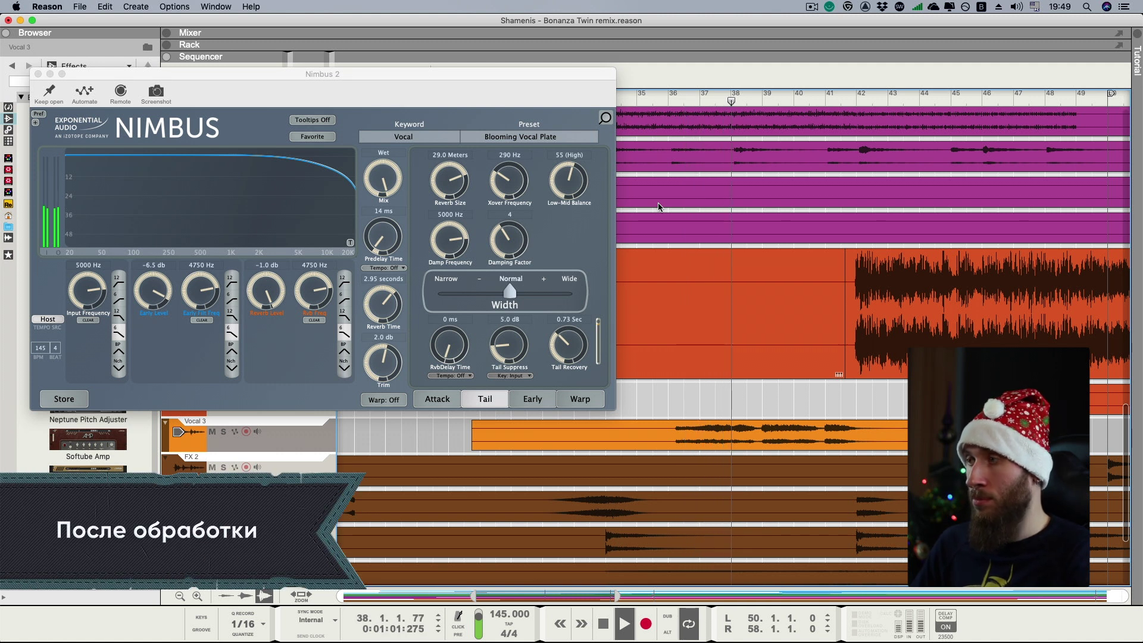
Compare the soloed Vocal 3 with and without reverb by muting and unmuting the Vocal Verb return between playbacks.
key("F5")
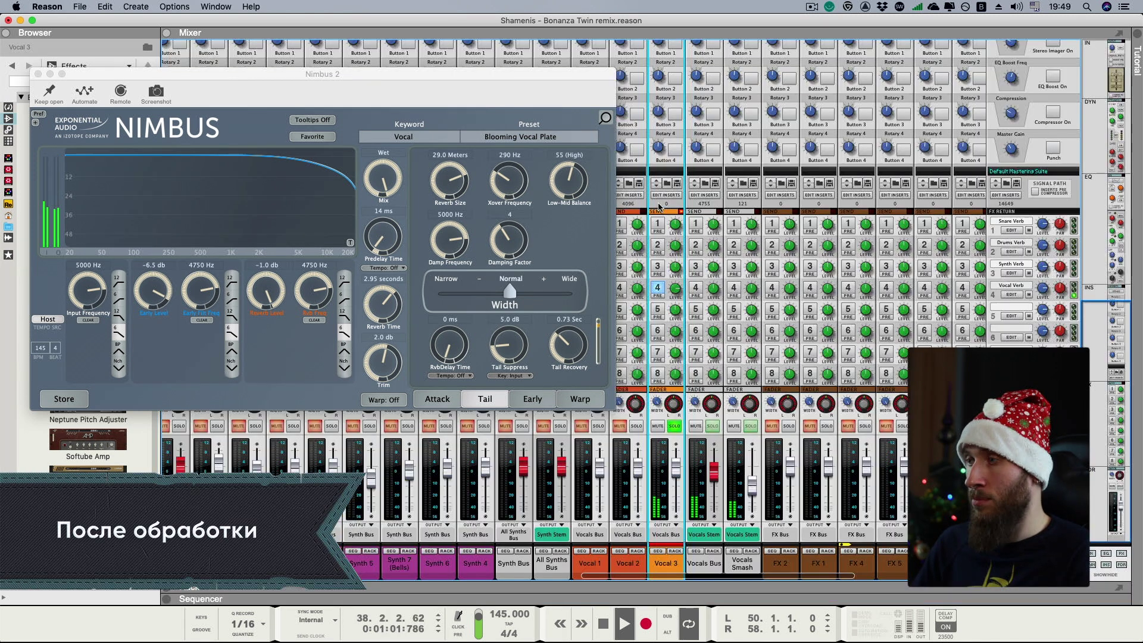
key("space")
left_click(1030, 295)
key("space")
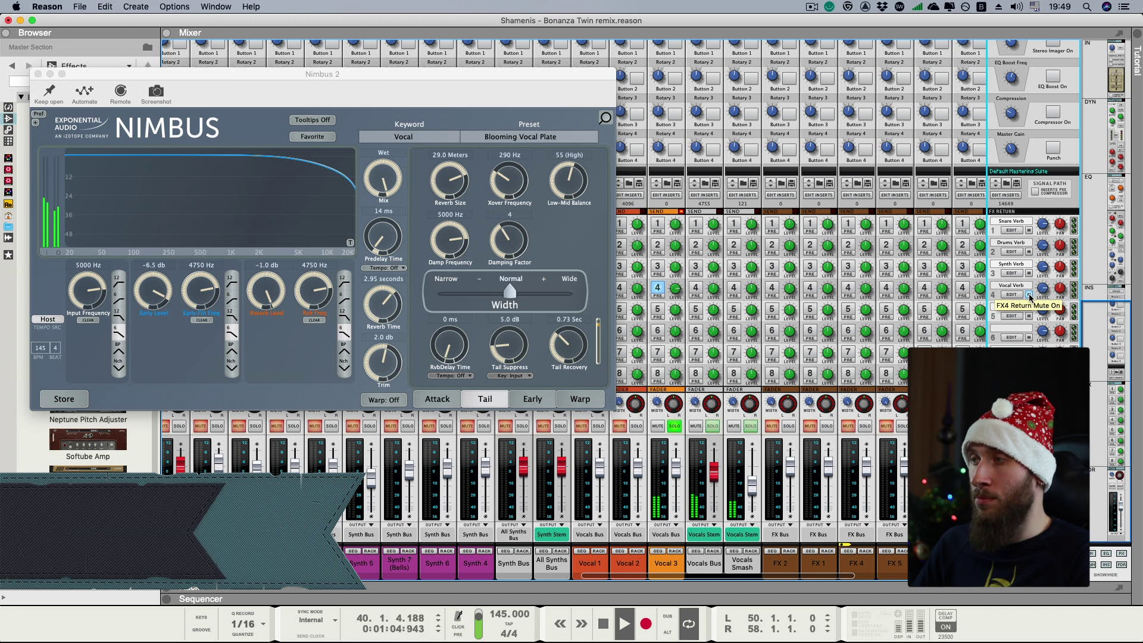
key("space")
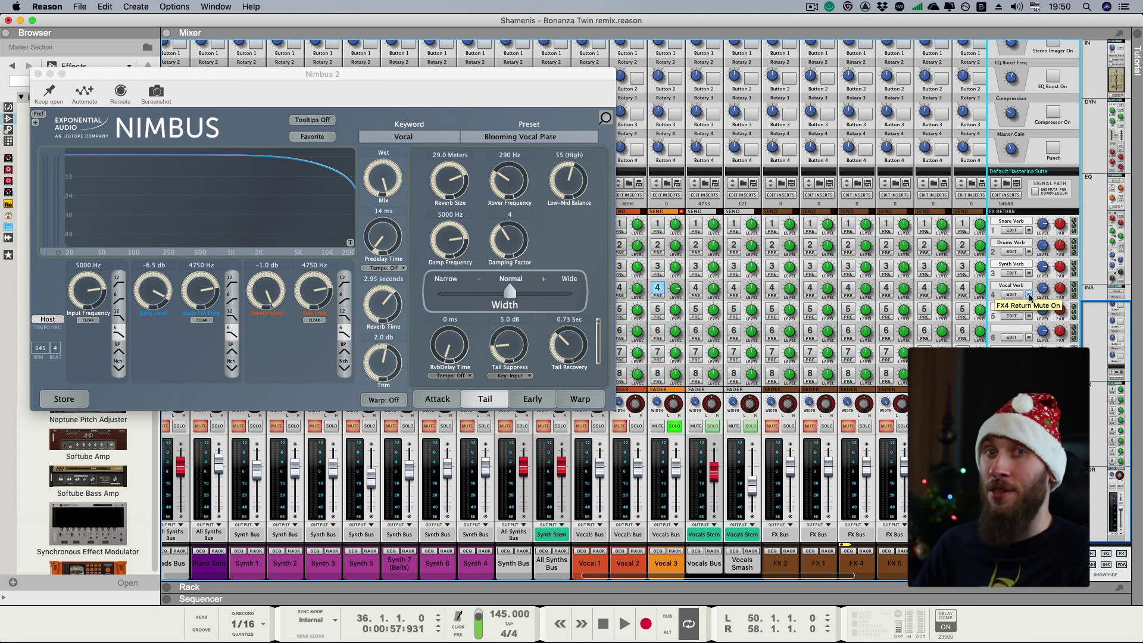
left_click(1029, 296)
key("space")
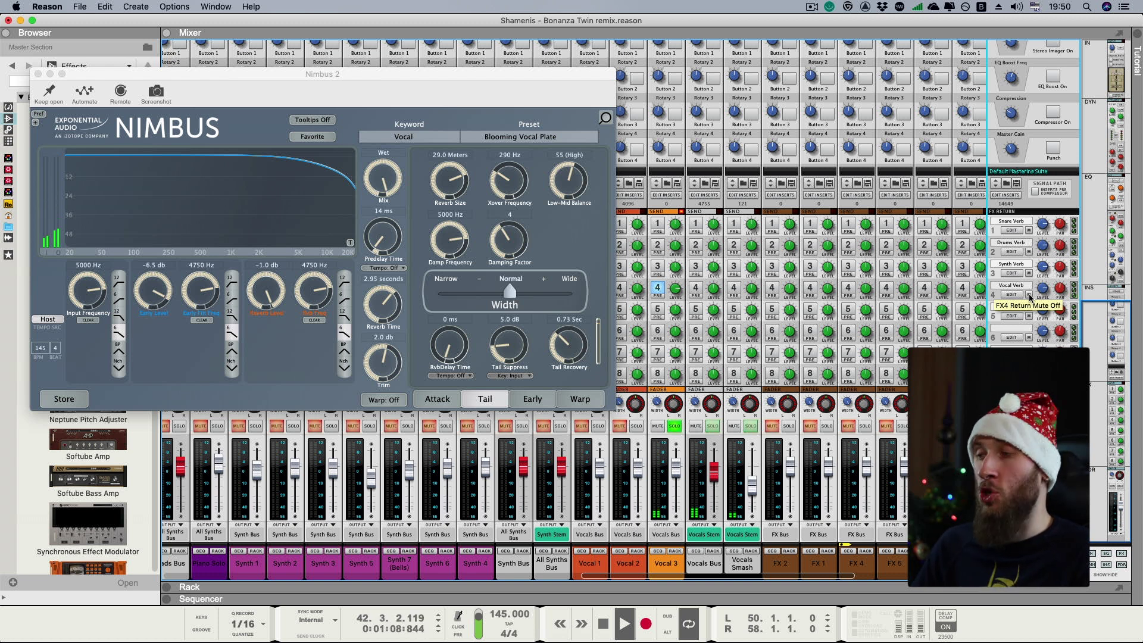
key("space")
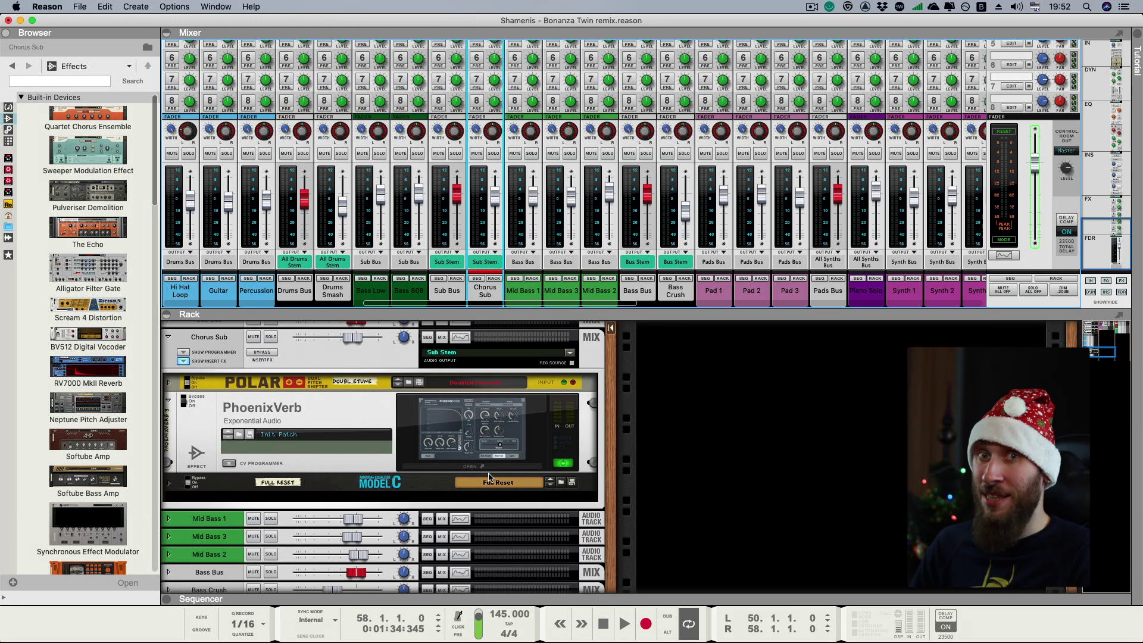
Play from bar 58, solo the Bass 808 channel, and open the Chorus Sub's PhoenixVerb editor so that it stays open.
key("space")
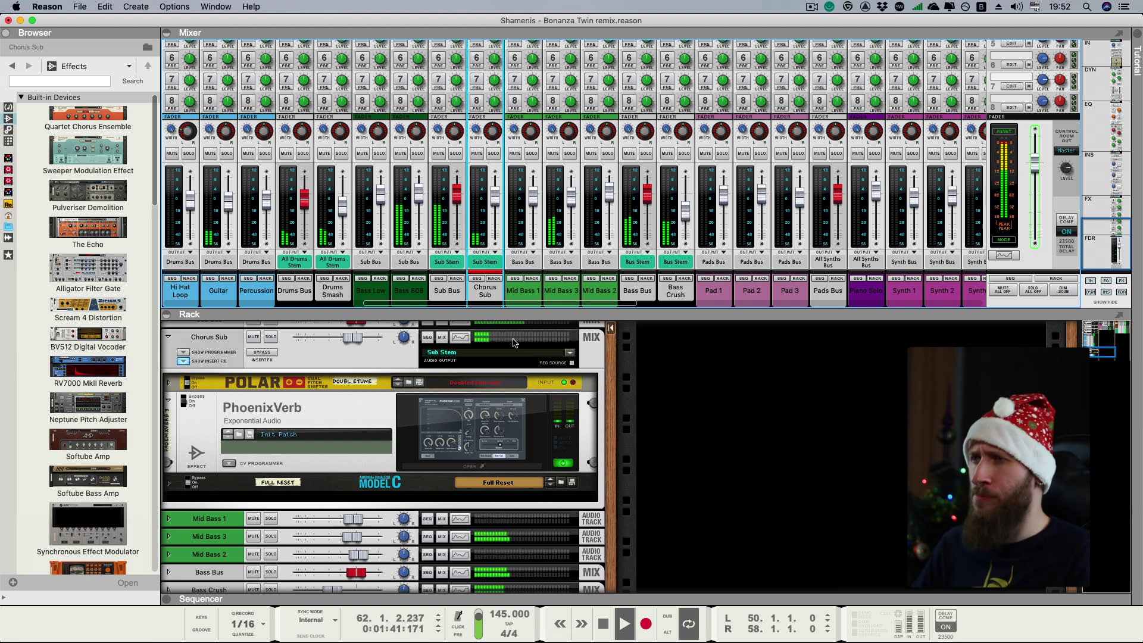
left_click(417, 154)
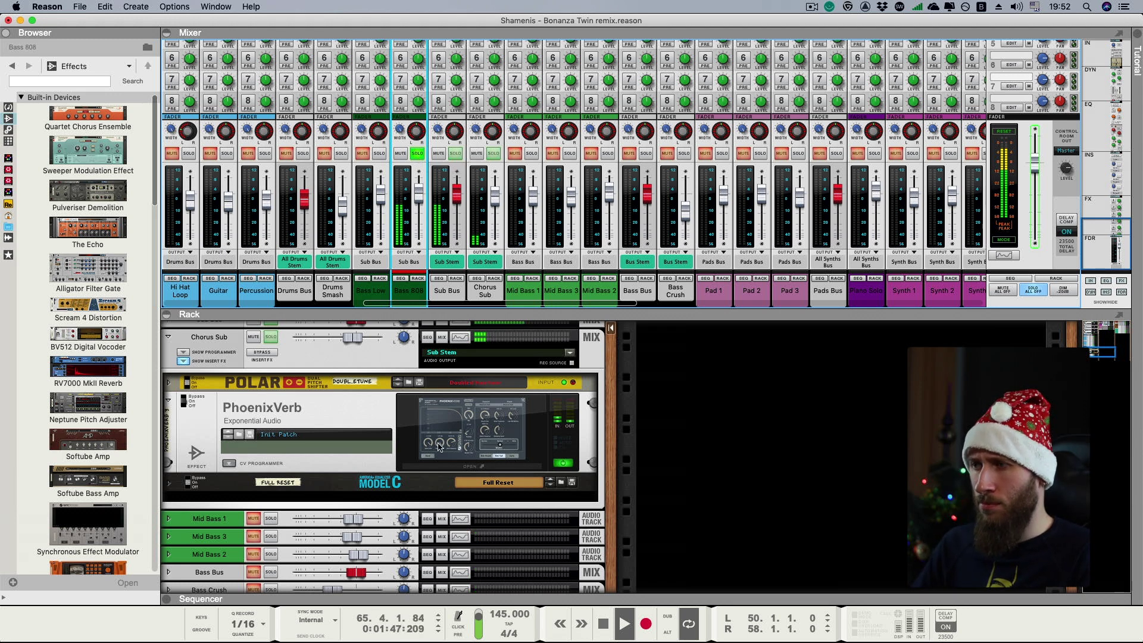
double_click(447, 464)
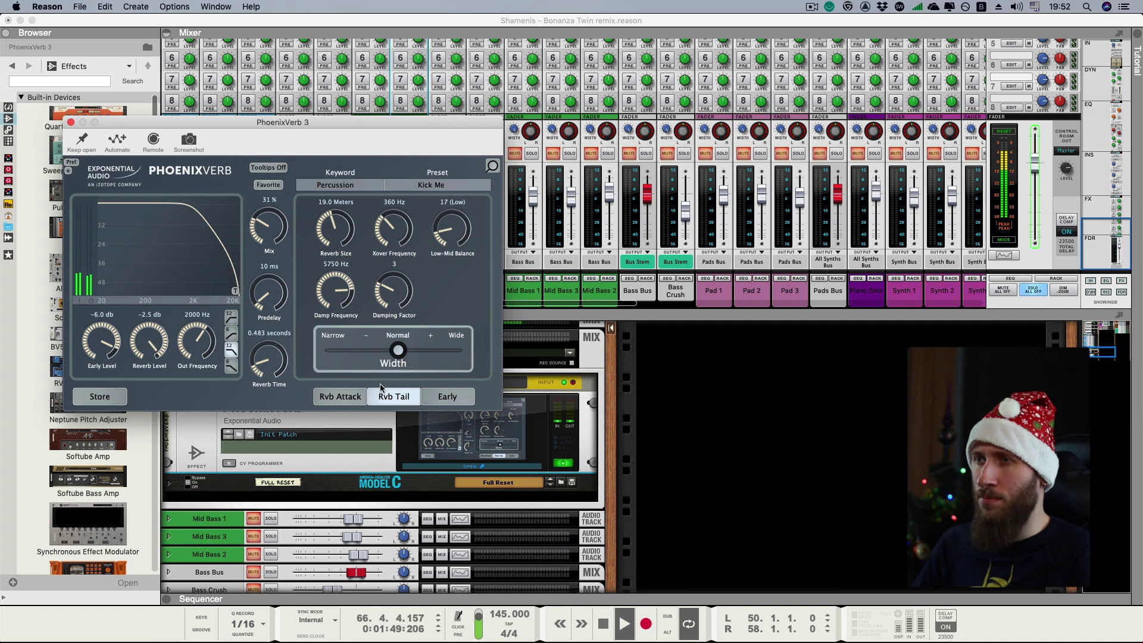
left_click_drag(346, 126, 331, 63)
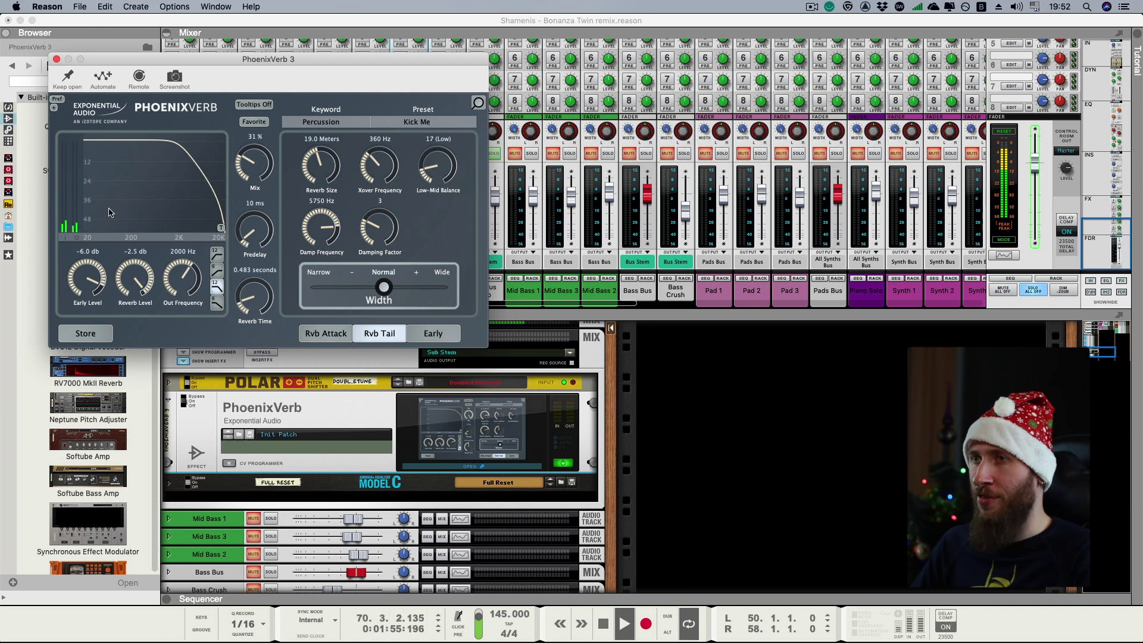
left_click(67, 76)
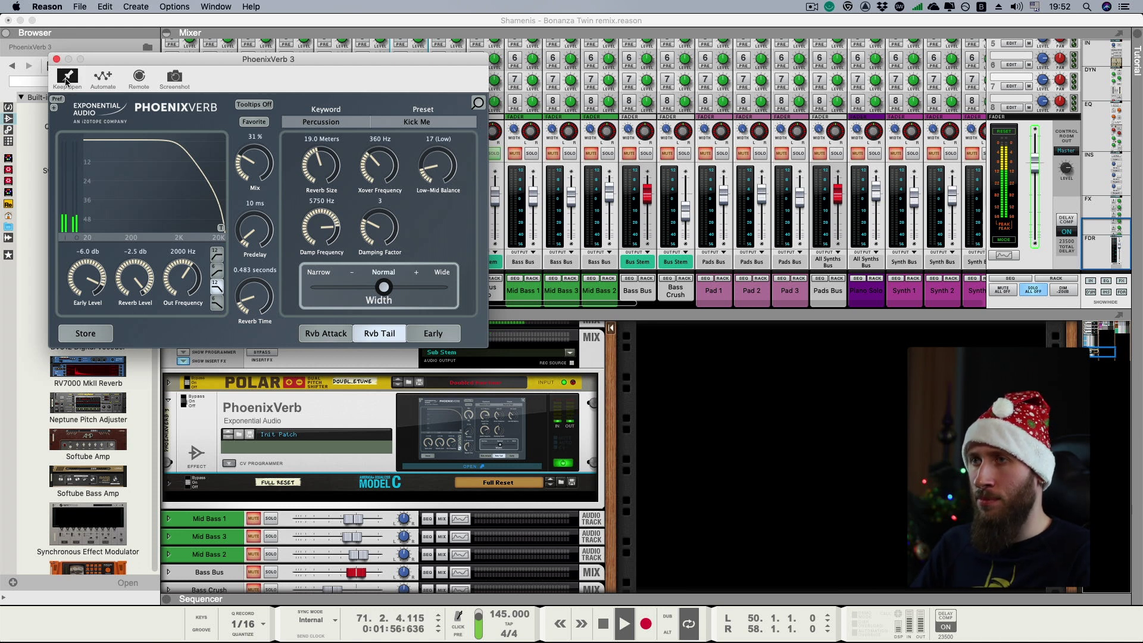
Compare the sub bass with the Chorus Sub's PhoenixVerb bypassed and switched on, replaying the section.
left_click(194, 434)
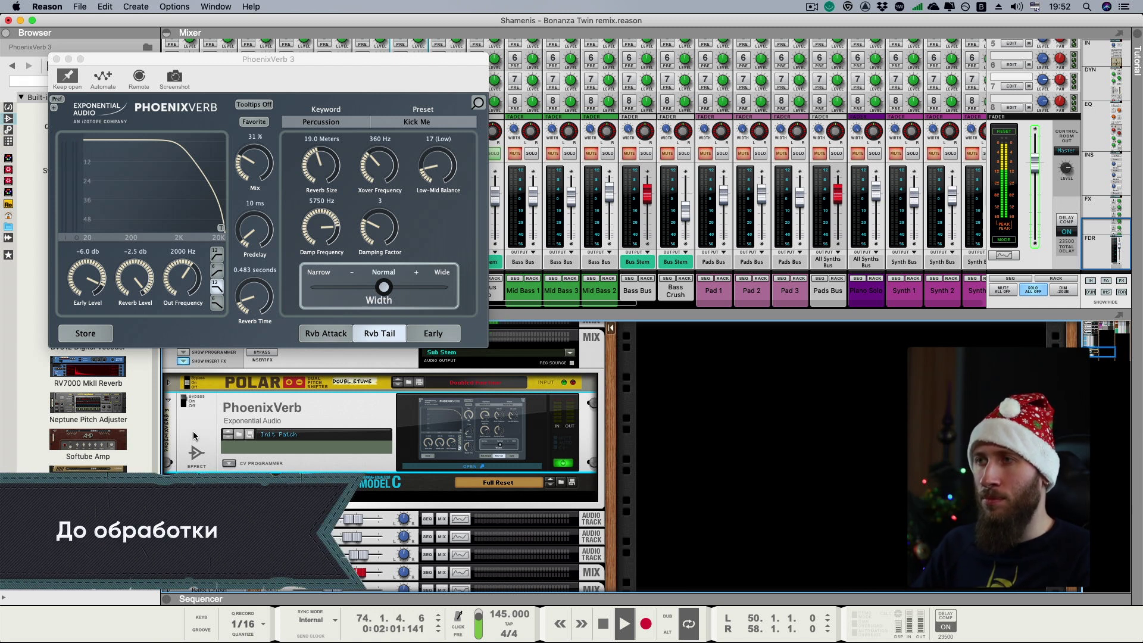
key("KP_2")
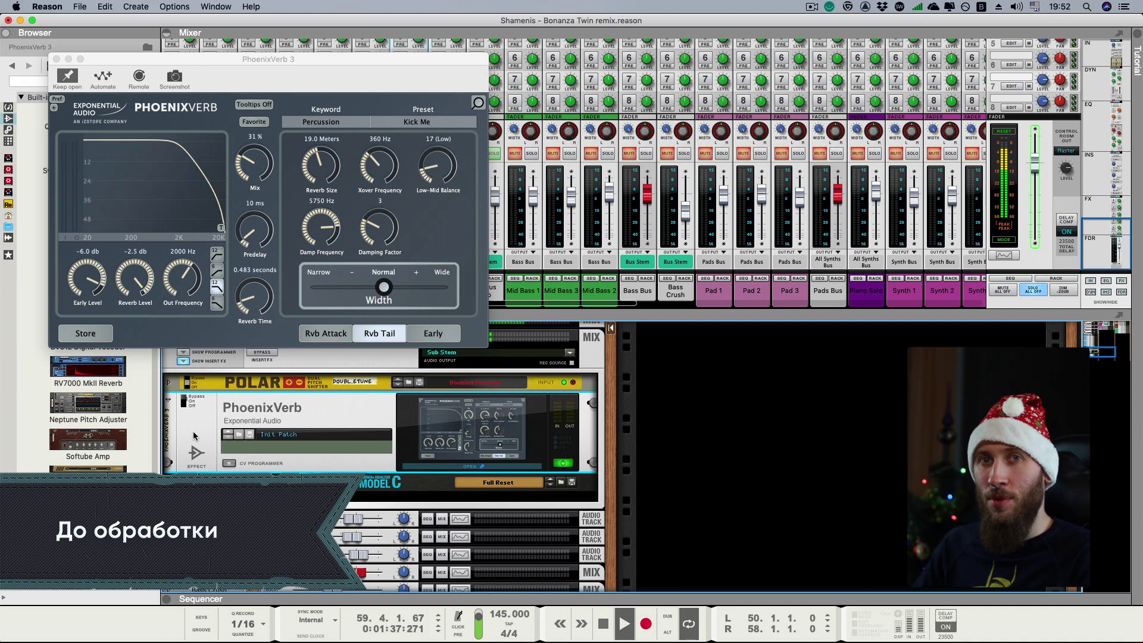
left_click(184, 401)
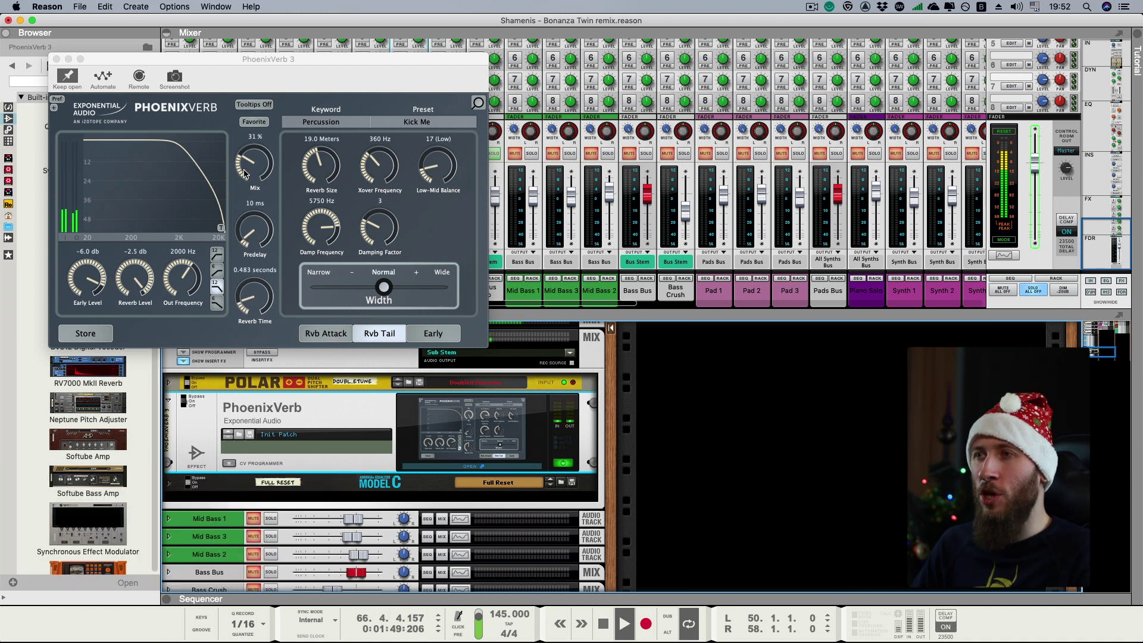
Raise the PhoenixVerb mix to 79% and the Chorus Sub fader, and replay the channel soloed.
left_click_drag(244, 173, 263, 101)
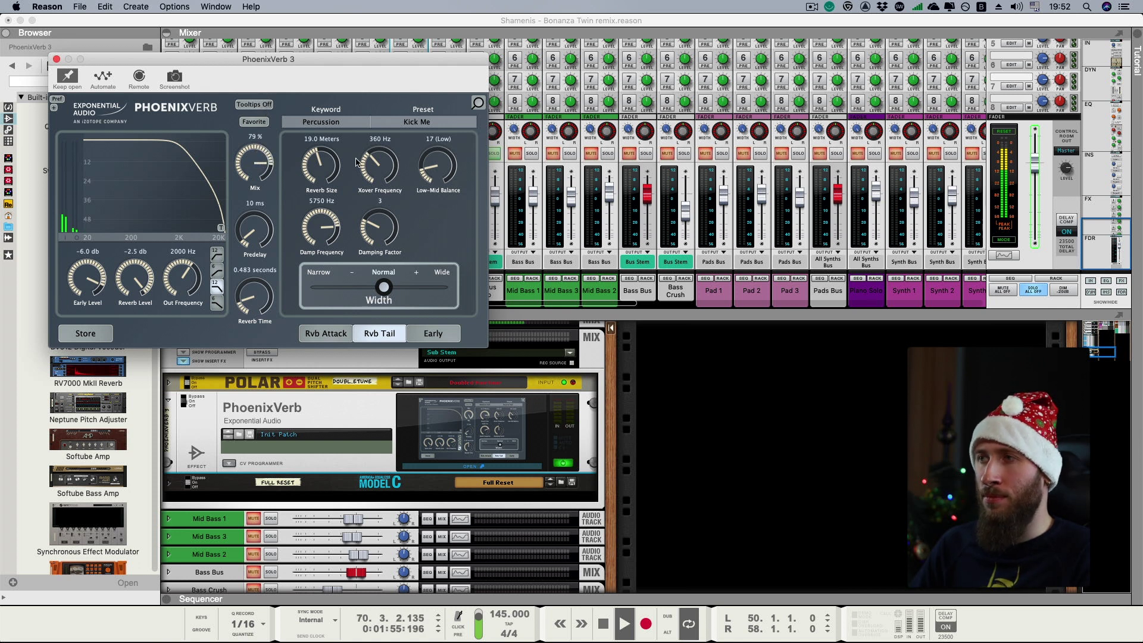
left_click_drag(386, 59, 366, 57)
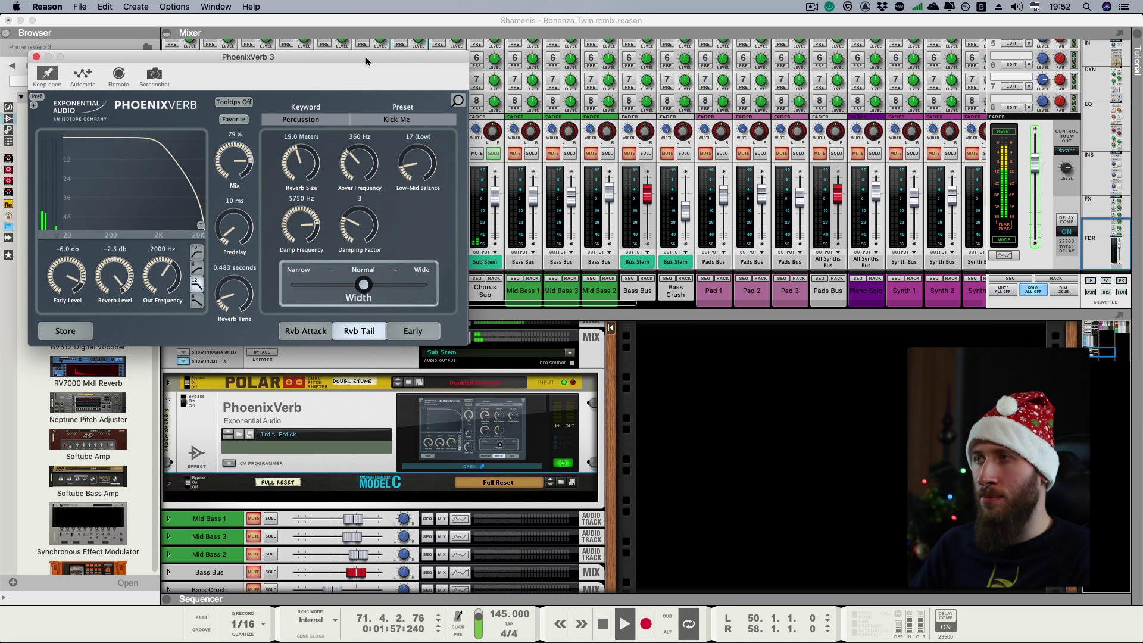
left_click_drag(497, 192, 495, 177)
key("space")
key("space")
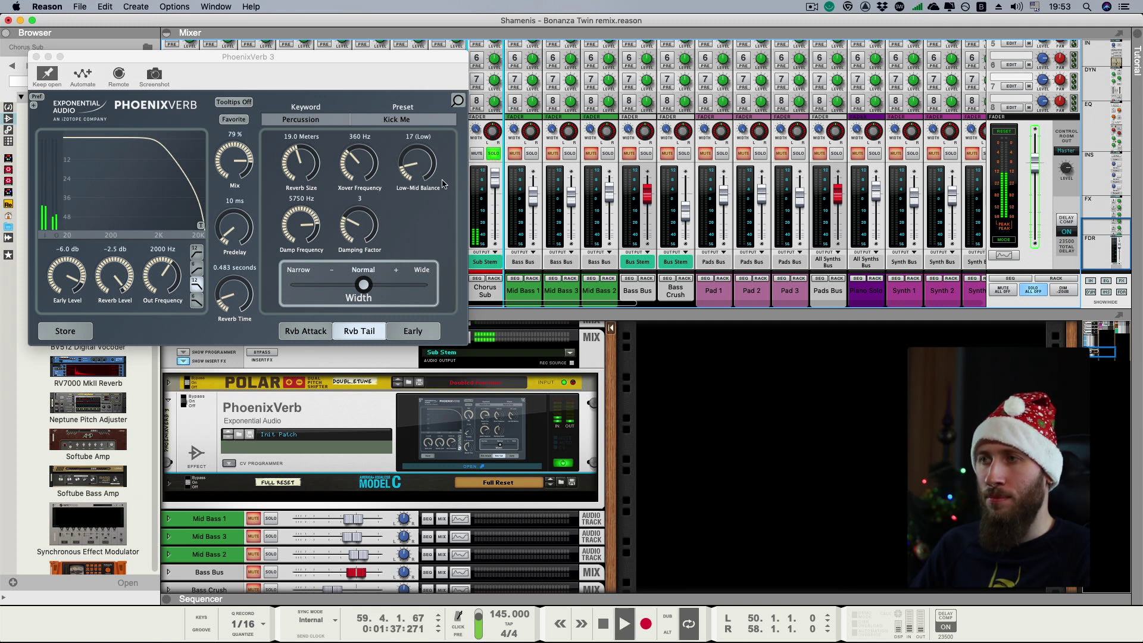
Set the PhoenixVerb mix to 30% and switch the device between its on, off and bypass states during playback.
left_click_drag(247, 167, 238, 241)
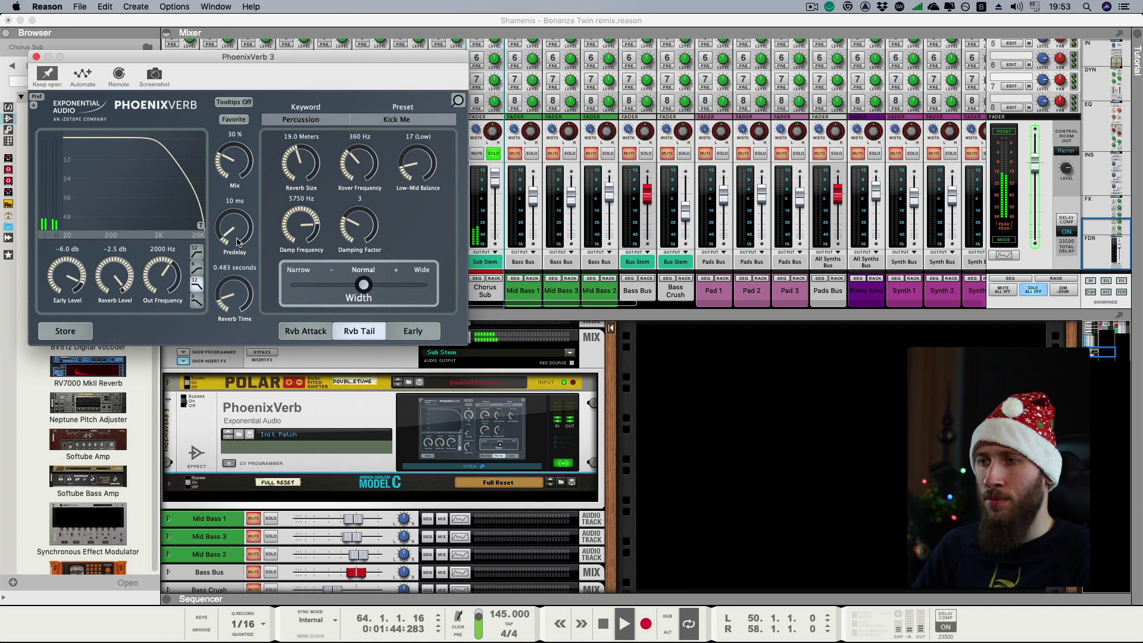
left_click(183, 406)
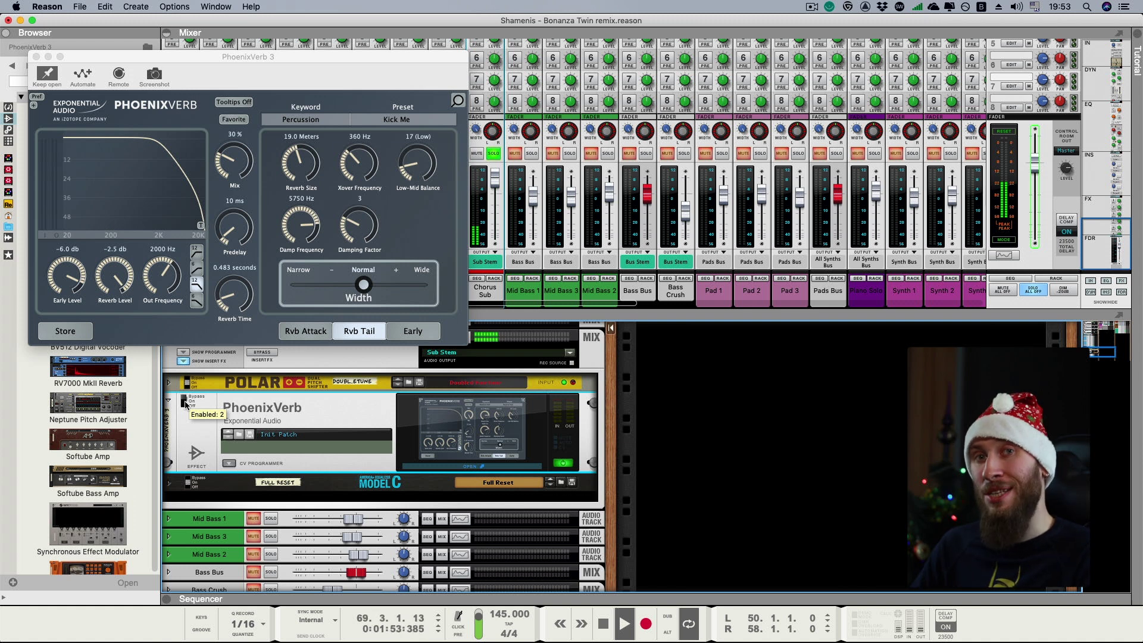
left_click(185, 405)
left_click(185, 405)
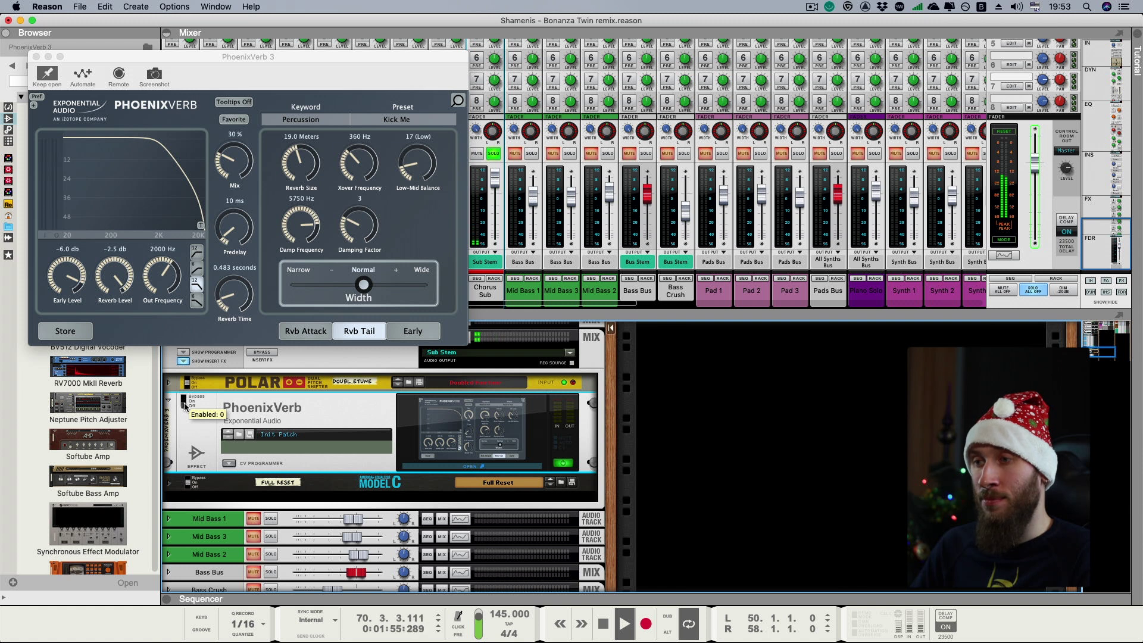
left_click(185, 405)
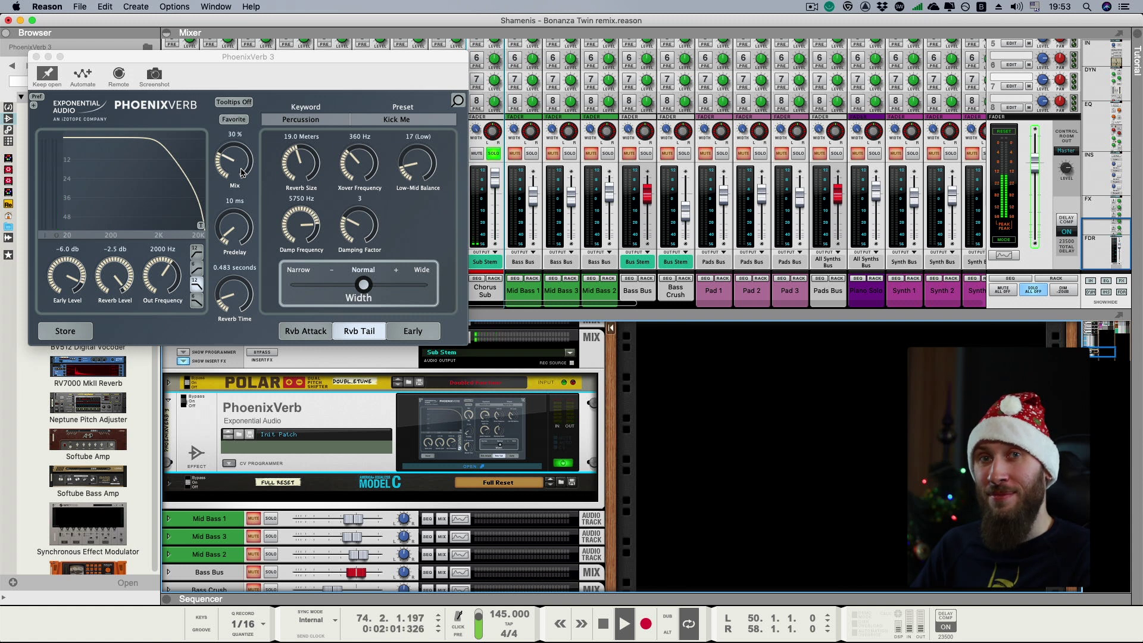
Replay the soloed Chorus Sub, lower its mixer fader, and stop playback.
key("space")
key("space")
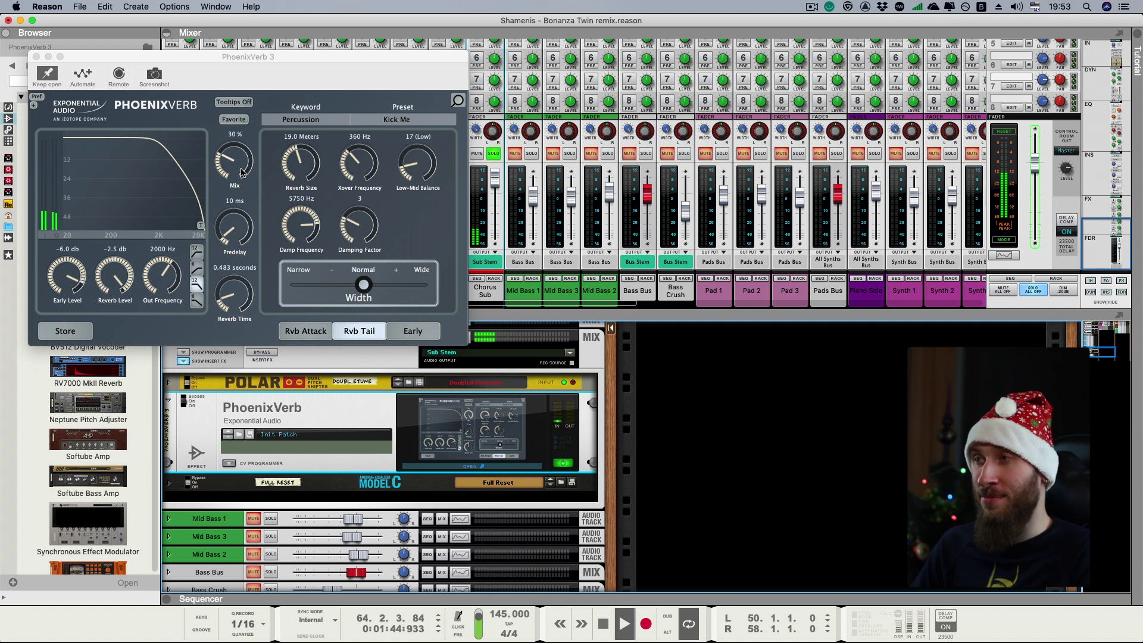
left_click_drag(499, 186, 498, 201)
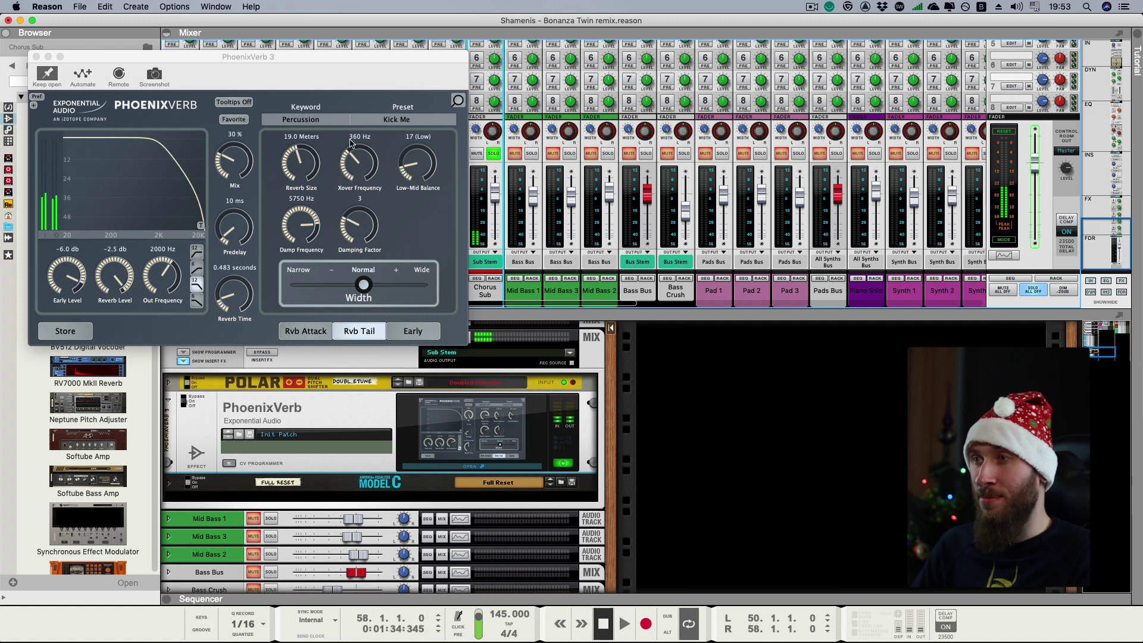
key("space")
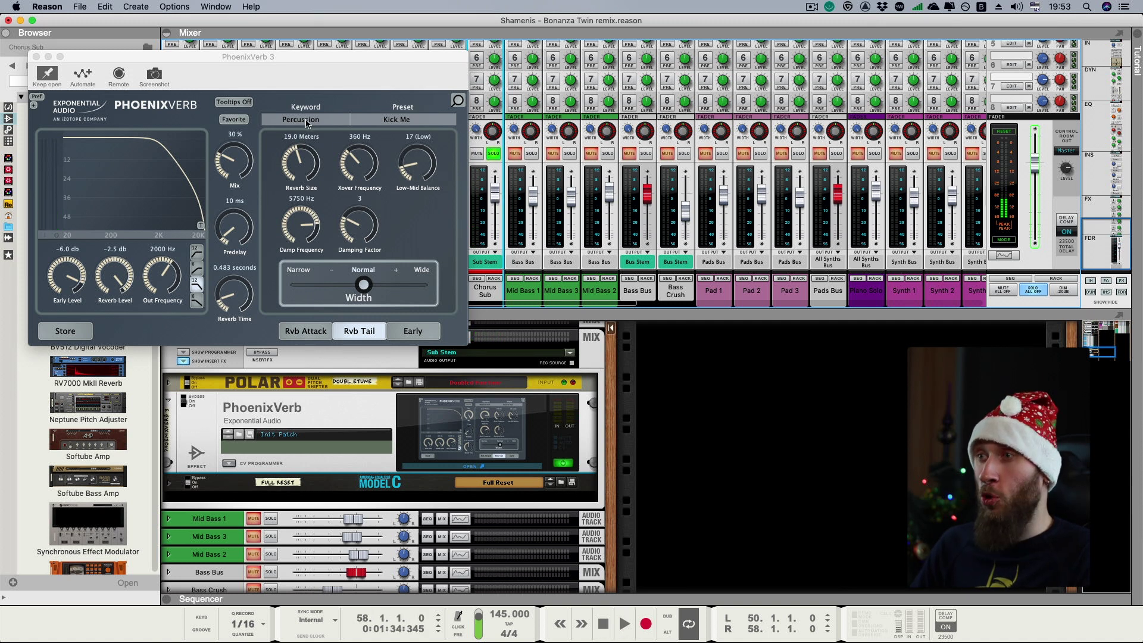